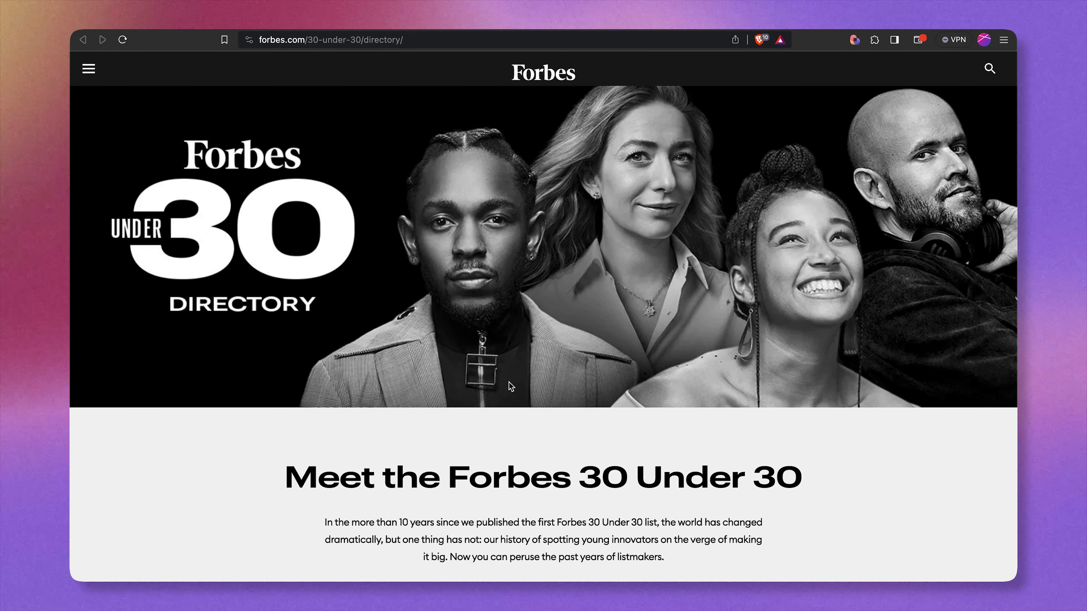
Scroll through the Forbes Full List honoree table, then go to the Forbes Under 30 sheet.
{"action": "scroll", "coordinate": [512, 386], "scroll_direction": "down", "scroll_amount": 15}
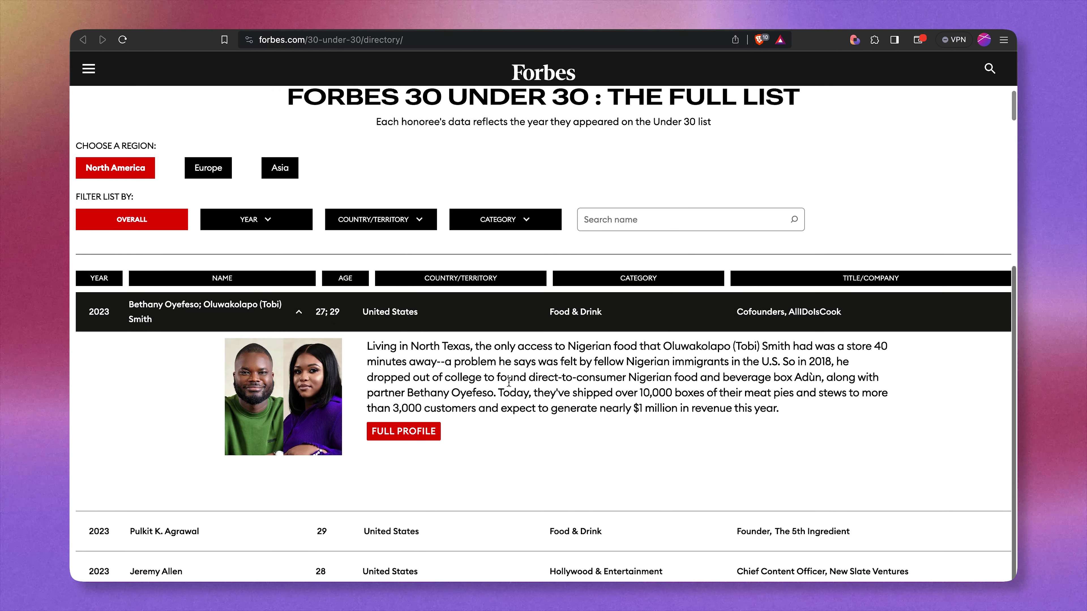
{"action": "scroll", "coordinate": [508, 381], "scroll_direction": "down", "scroll_amount": 12}
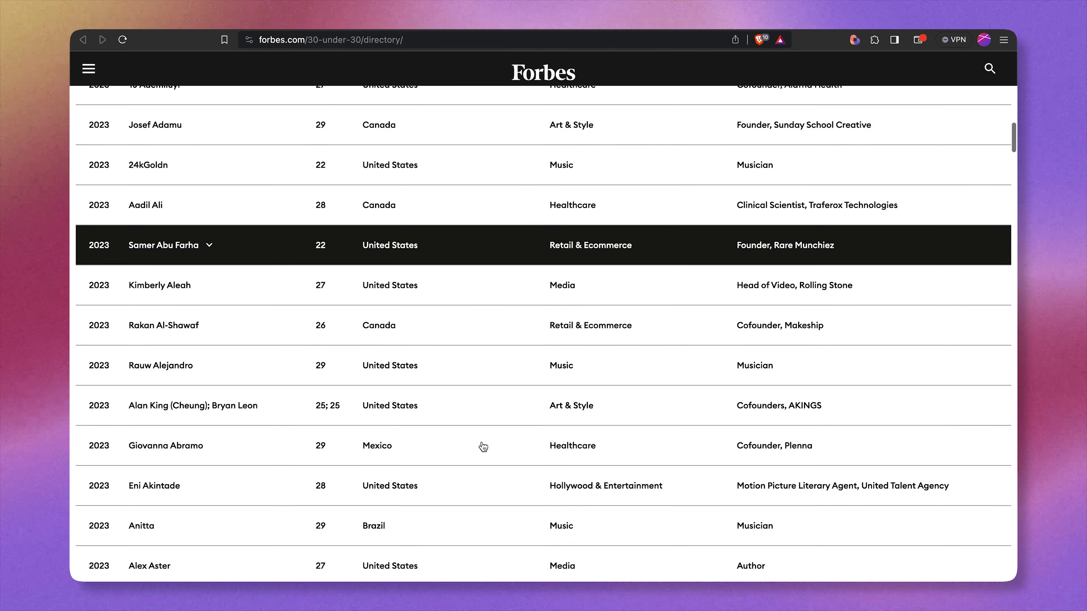
{"action": "scroll", "coordinate": [483, 446], "scroll_direction": "down", "scroll_amount": 5}
{"action": "scroll", "coordinate": [483, 447], "scroll_direction": "up", "scroll_amount": 2}
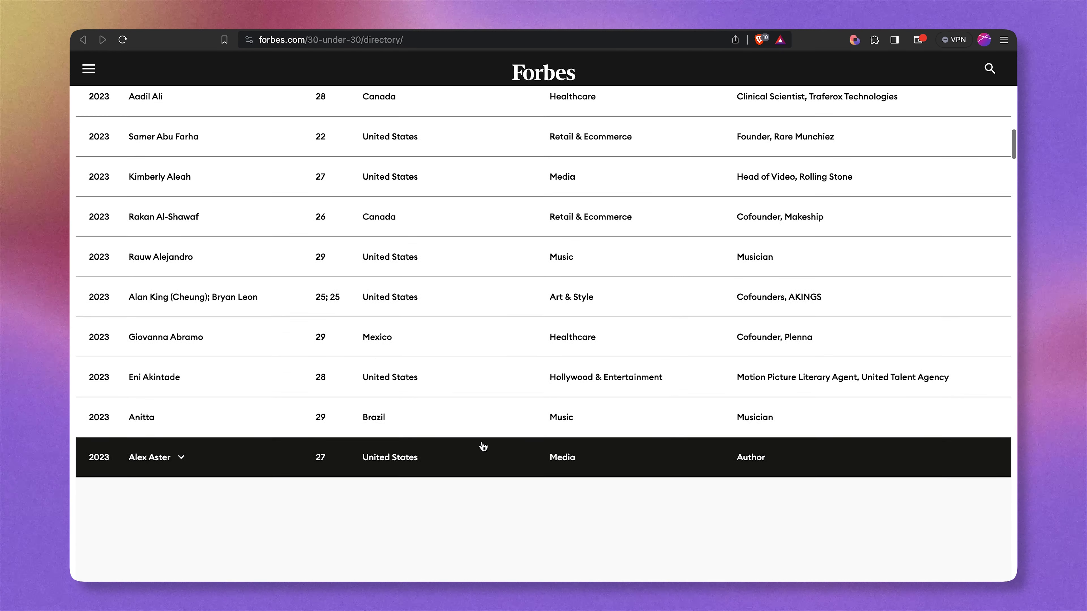
{"action": "key", "text": "ctrl+Tab"}
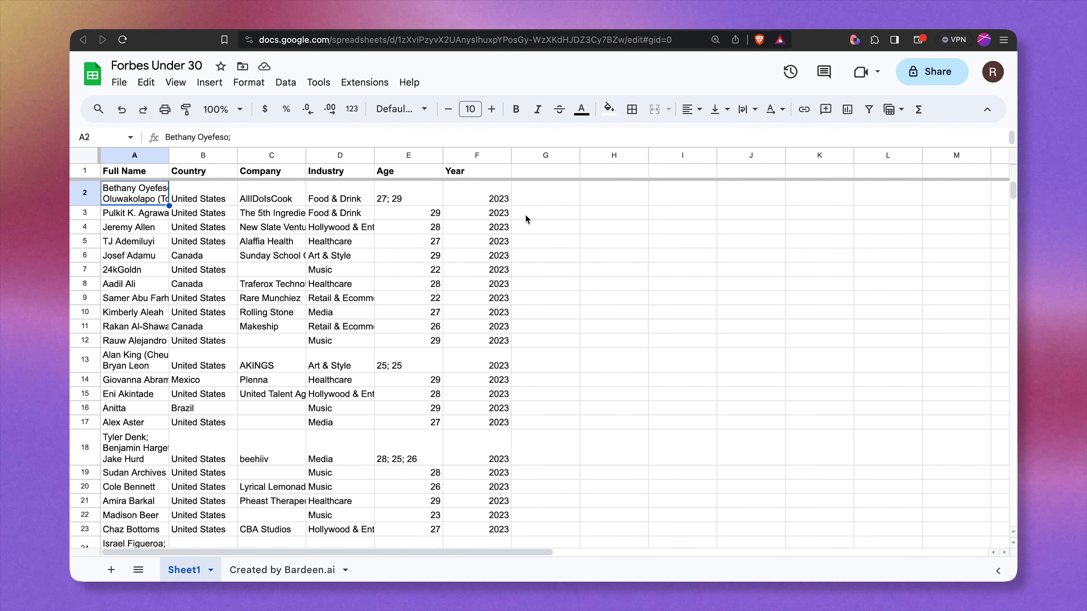
Start a new Bardeen playbook with a Get table from Google Sheet action.
{"action": "left_click", "coordinate": [853, 43]}
{"action": "left_click", "coordinate": [259, 190]}
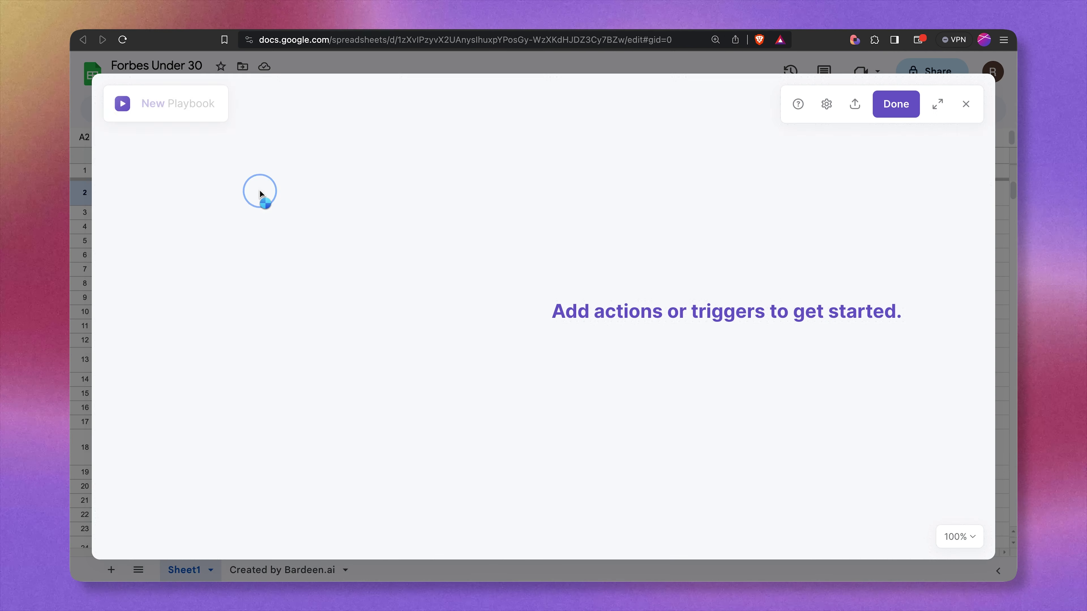
{"action": "scroll", "coordinate": [139, 385], "scroll_direction": "down", "scroll_amount": 10}
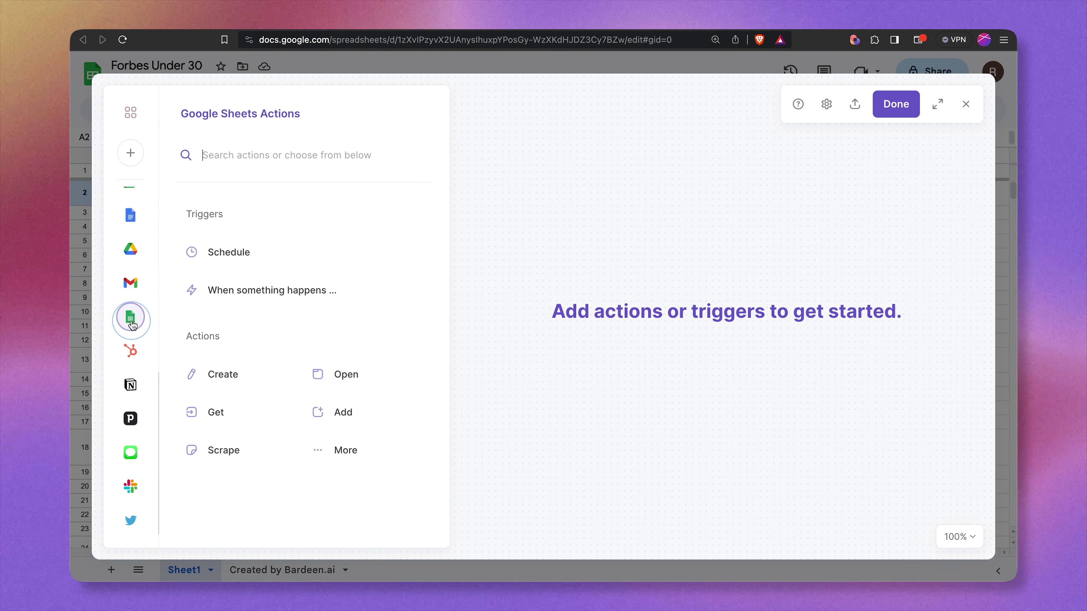
{"action": "left_click", "coordinate": [131, 319]}
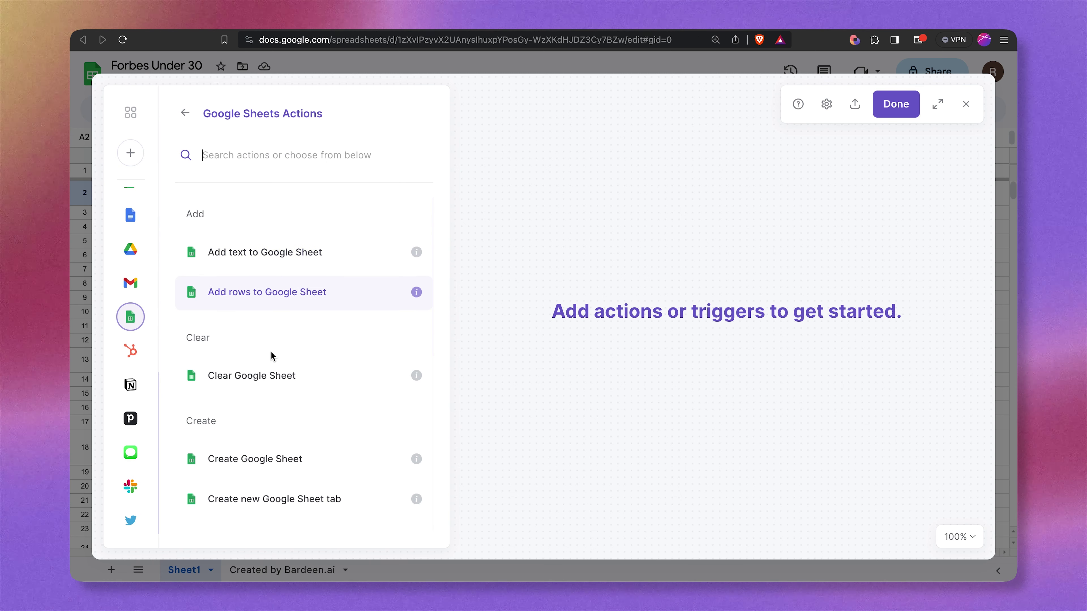
{"action": "scroll", "coordinate": [269, 357], "scroll_direction": "down", "scroll_amount": 5}
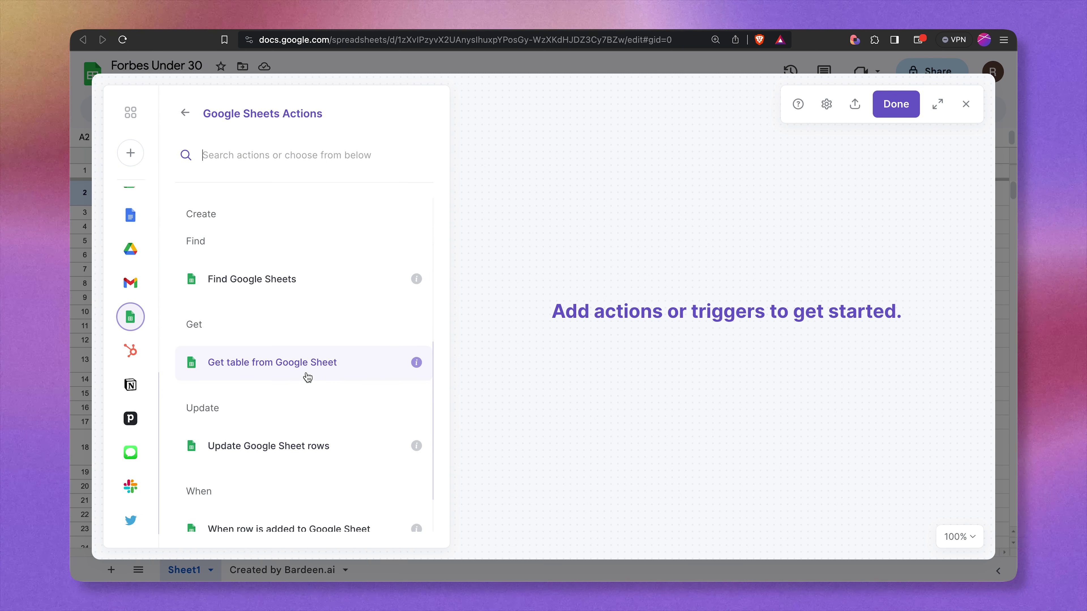
{"action": "left_click", "coordinate": [307, 373]}
Point the action at the Forbes Under 30 spreadsheet's Sheet1 tab.
{"action": "type", "text": "Forbes"}
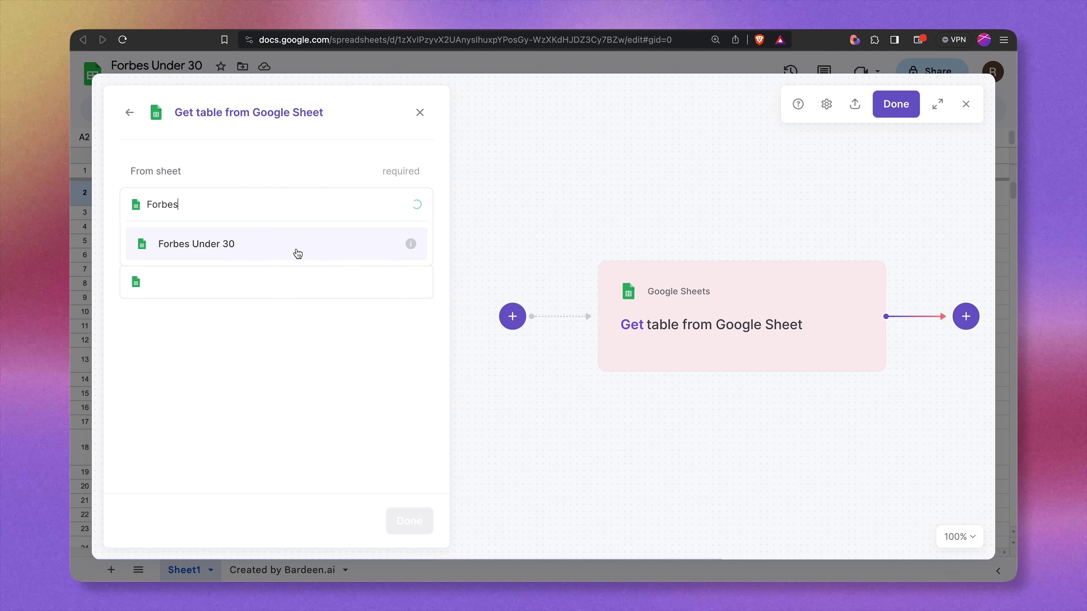
{"action": "left_click", "coordinate": [296, 251]}
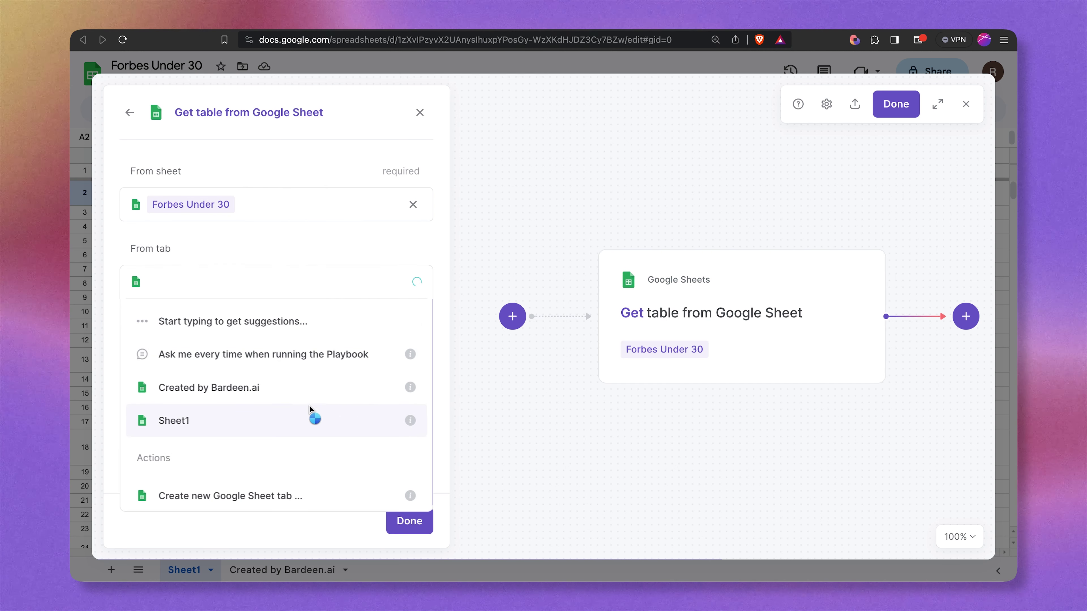
{"action": "left_click", "coordinate": [310, 409]}
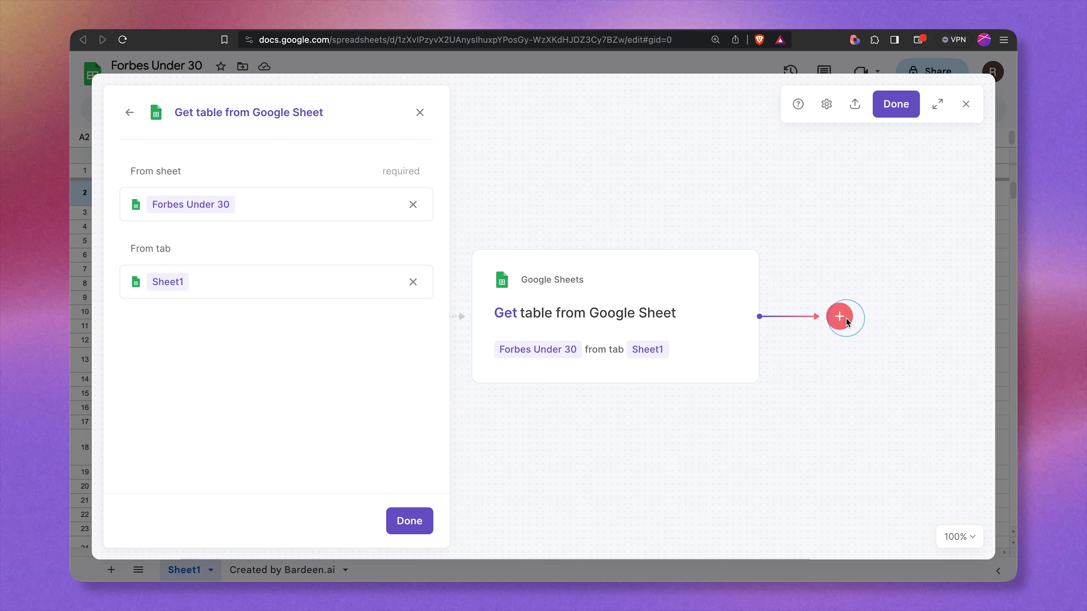
{"action": "left_click", "coordinate": [842, 362]}
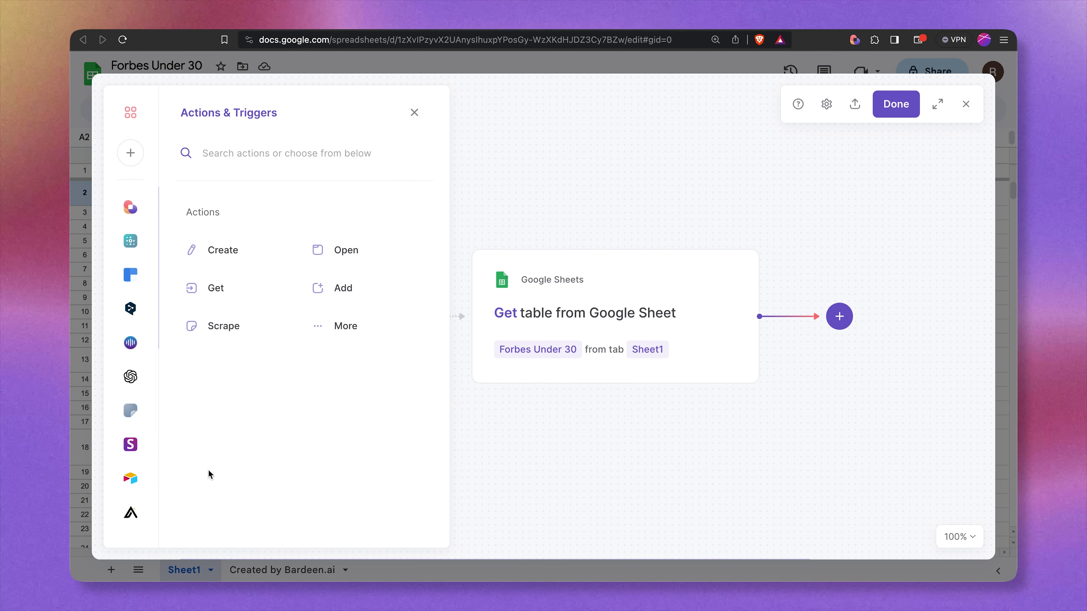
Add a Get contact info from Apollo step using the table's Full Name as full name.
{"action": "left_click", "coordinate": [132, 514]}
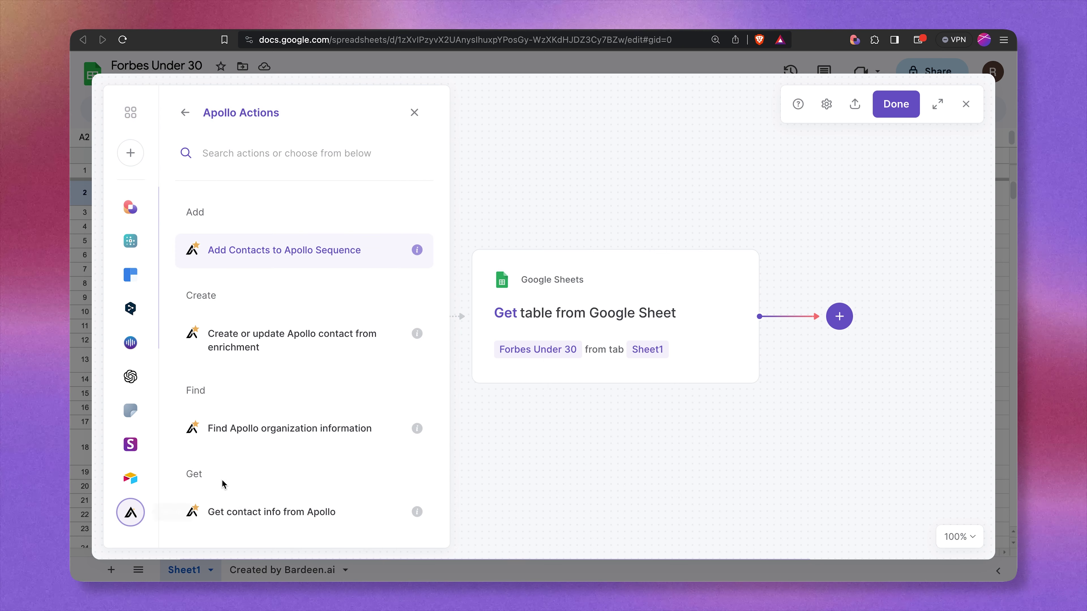
{"action": "left_click", "coordinate": [362, 511]}
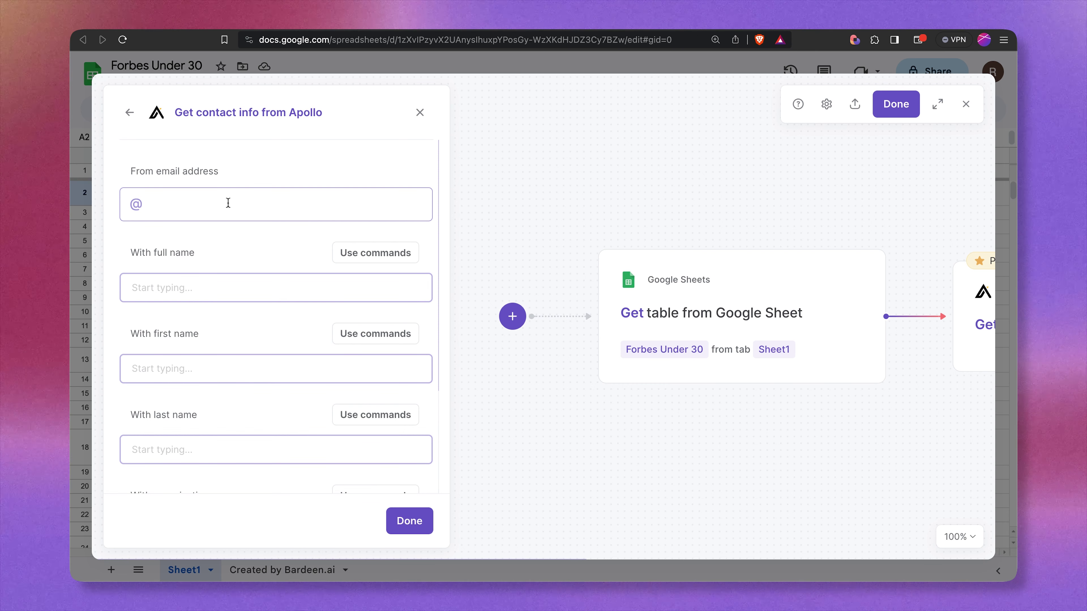
{"action": "left_click", "coordinate": [233, 285]}
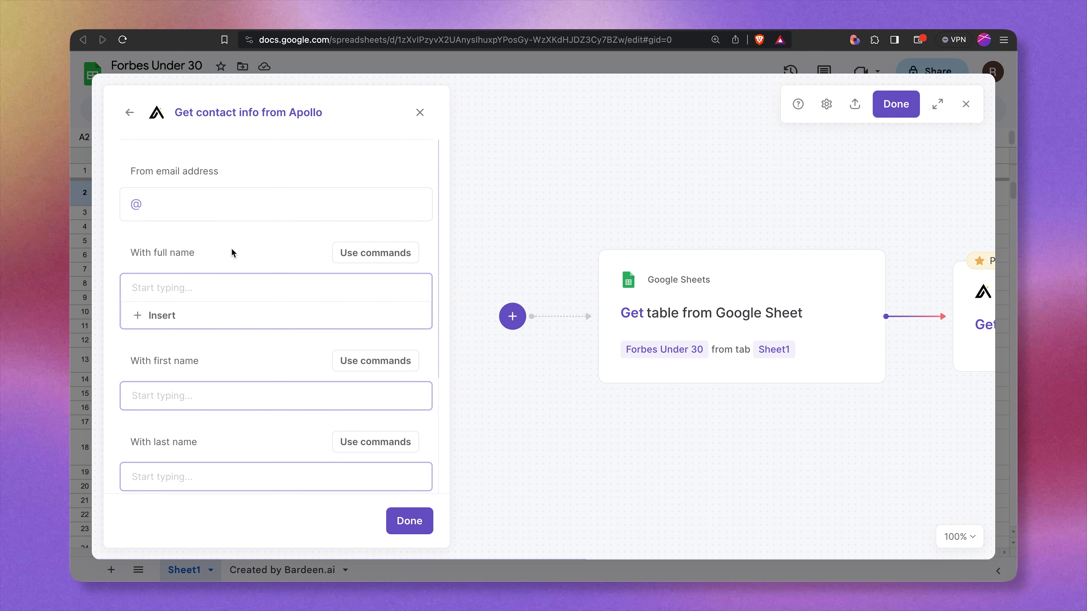
{"action": "left_click", "coordinate": [163, 316]}
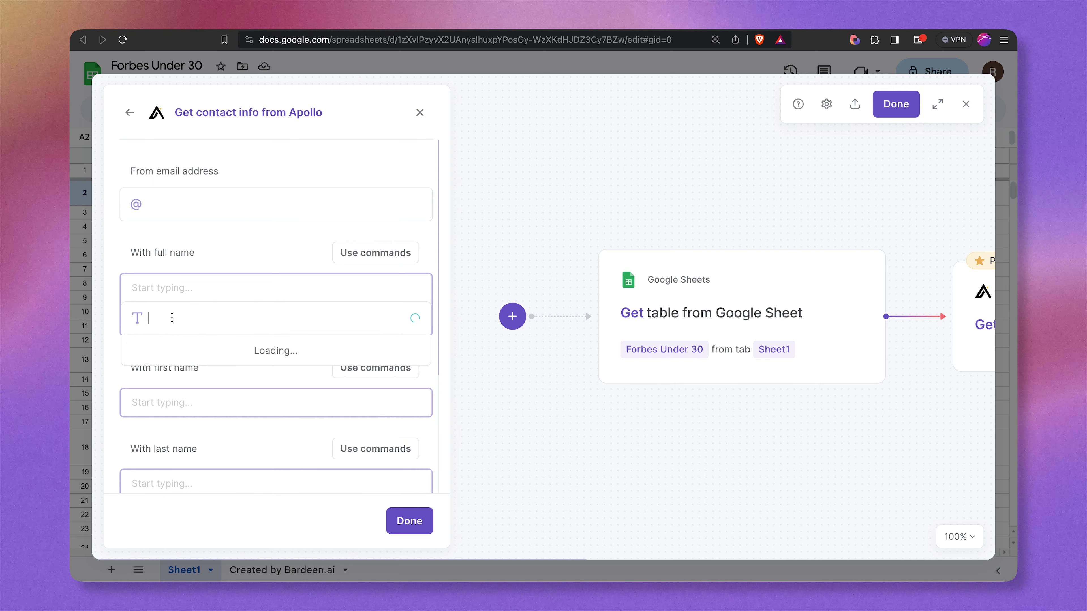
{"action": "left_click", "coordinate": [287, 423]}
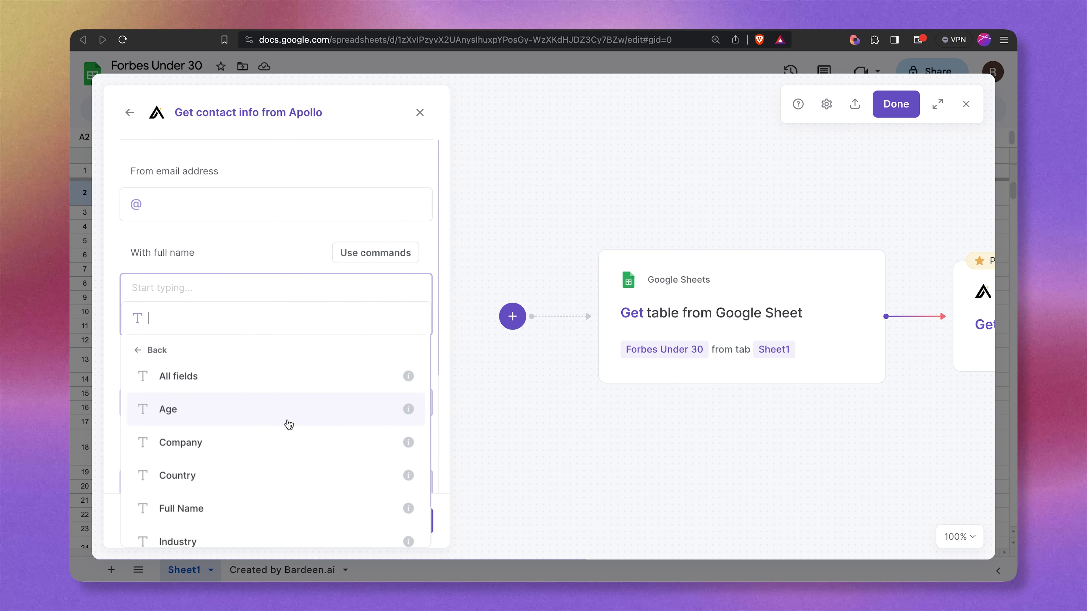
{"action": "scroll", "coordinate": [289, 424], "scroll_direction": "down", "scroll_amount": 2}
{"action": "left_click", "coordinate": [278, 458]}
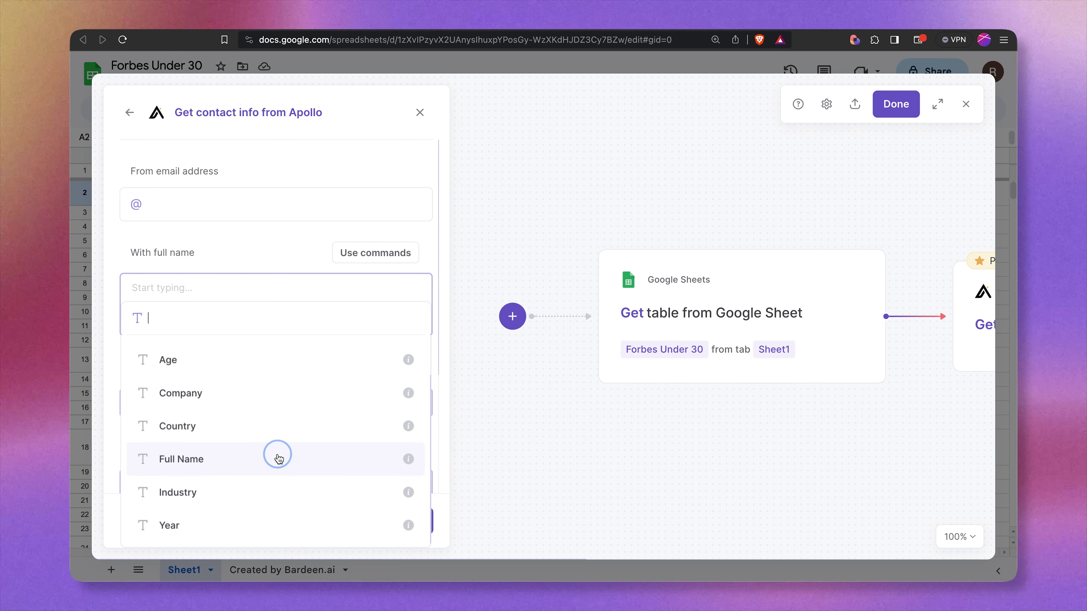
Use the Company column as organization name and save the Apollo step.
{"action": "scroll", "coordinate": [296, 417], "scroll_direction": "down", "scroll_amount": 3}
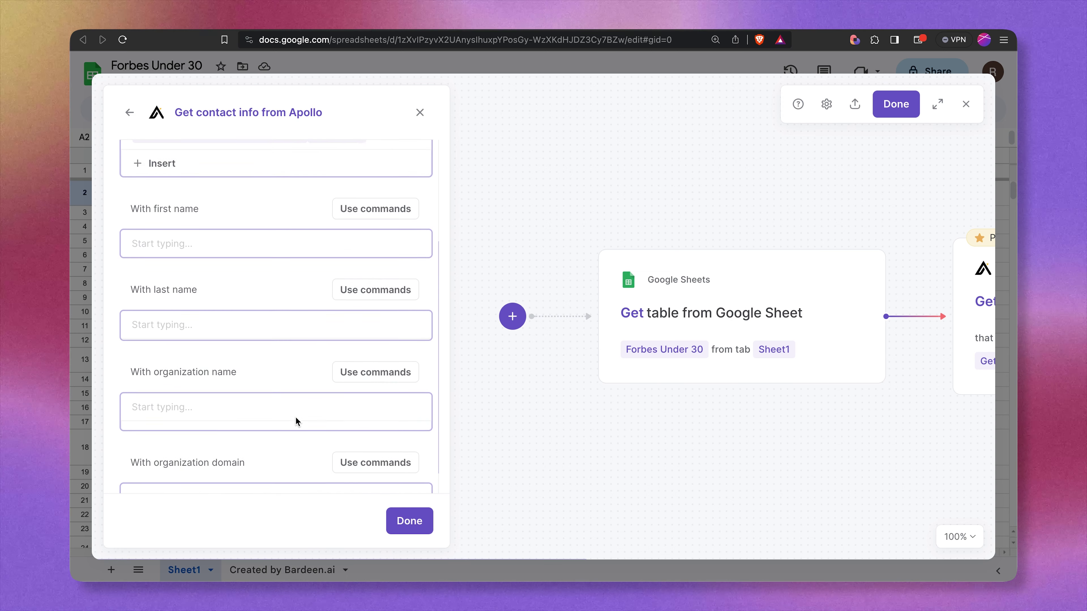
{"action": "left_click", "coordinate": [301, 429]}
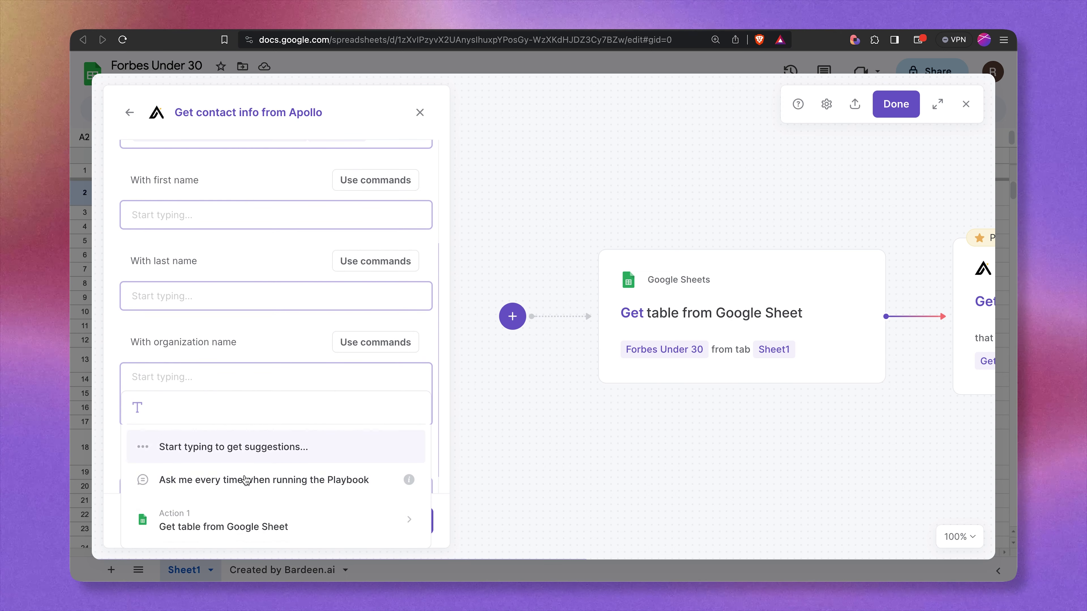
{"action": "left_click", "coordinate": [295, 516]}
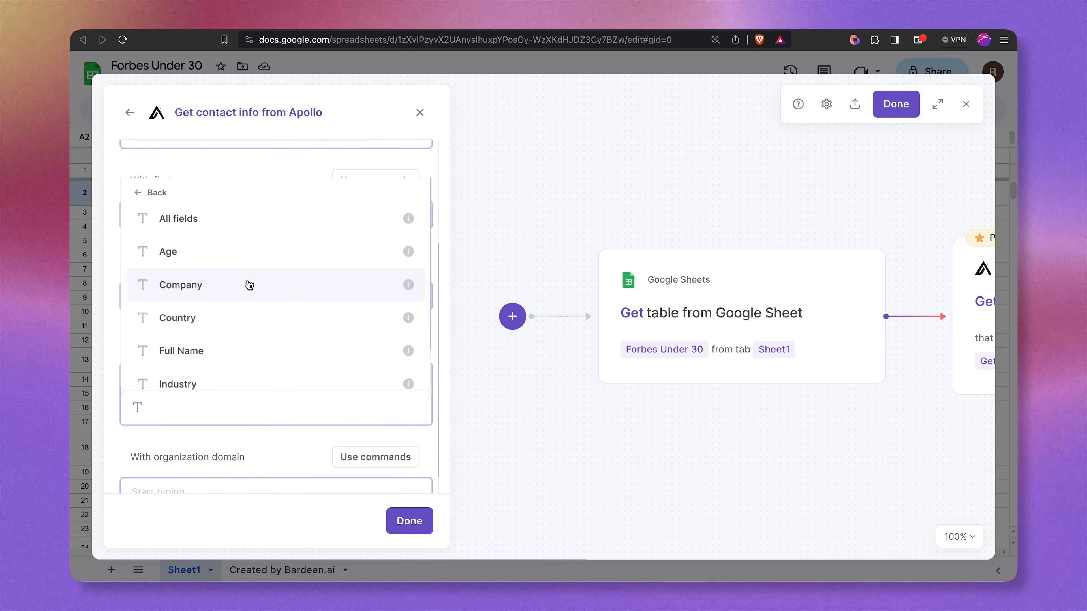
{"action": "left_click", "coordinate": [248, 285]}
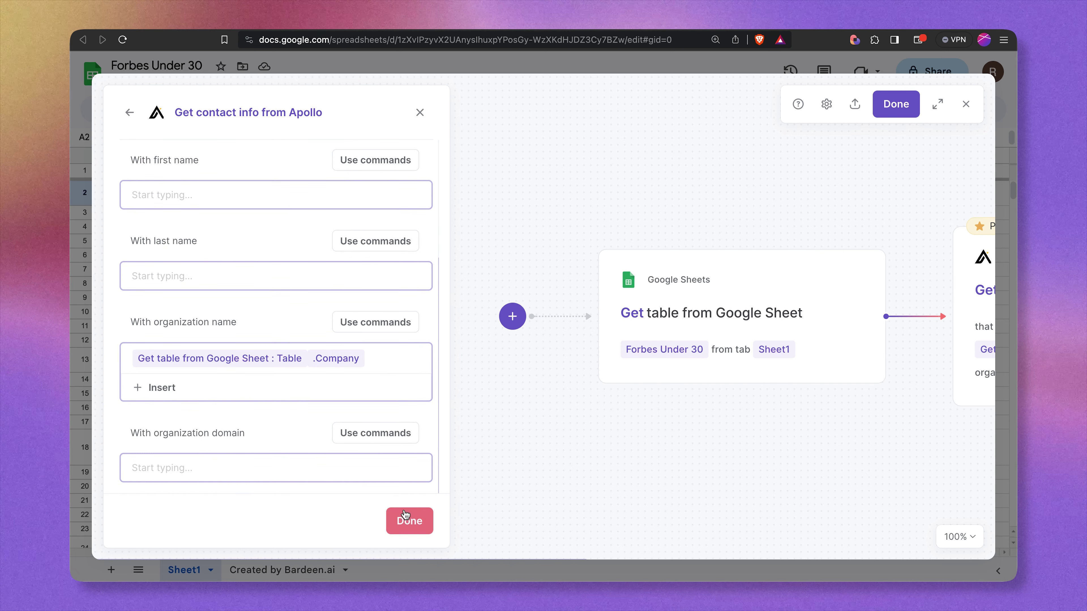
{"action": "left_click", "coordinate": [407, 518]}
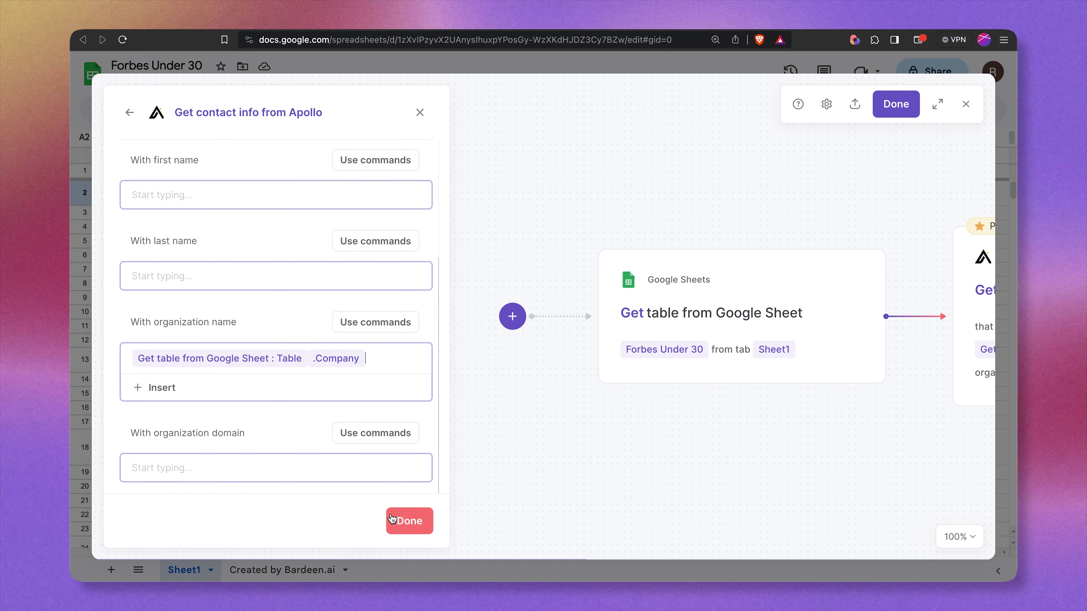
{"action": "left_click", "coordinate": [499, 472]}
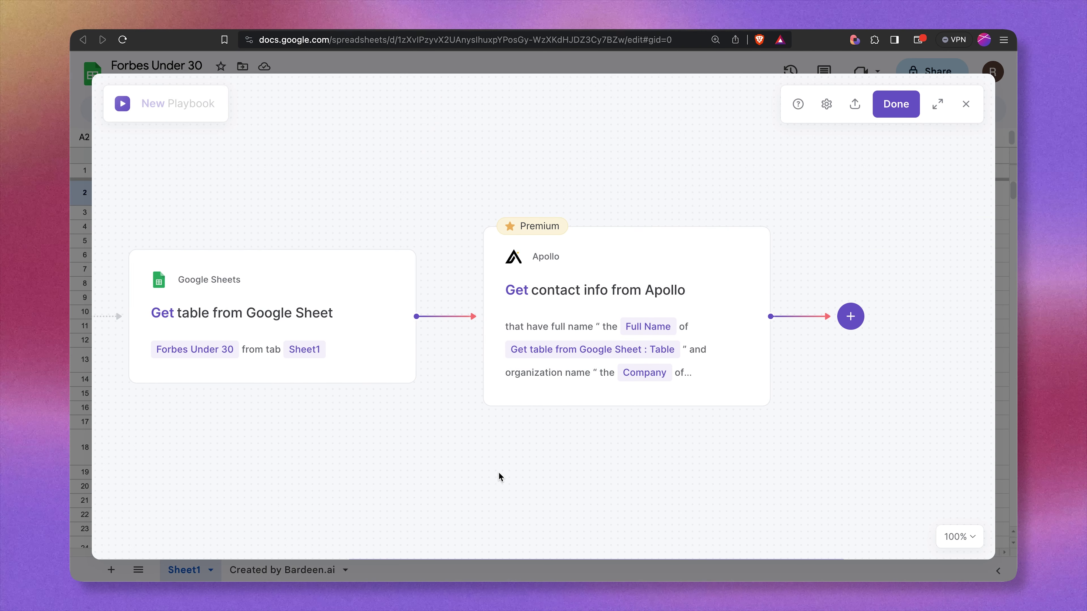
Add an Update Google Sheet rows action after the Apollo step.
{"action": "left_click", "coordinate": [852, 321]}
{"action": "left_click", "coordinate": [834, 363]}
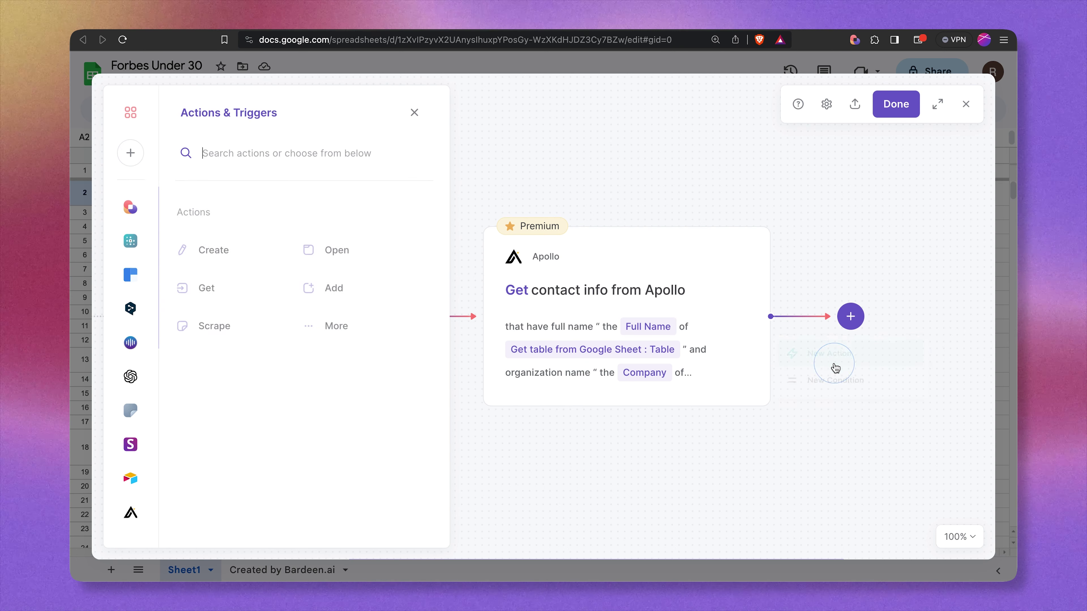
{"action": "scroll", "coordinate": [147, 452], "scroll_direction": "down", "scroll_amount": 5}
{"action": "left_click", "coordinate": [131, 471]}
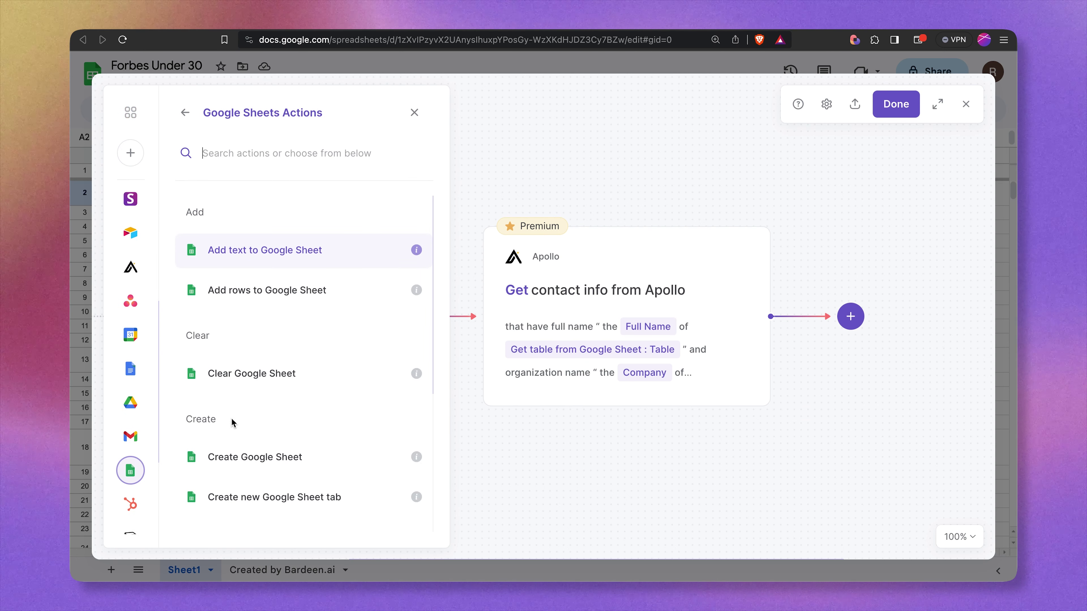
{"action": "scroll", "coordinate": [233, 422], "scroll_direction": "down", "scroll_amount": 5}
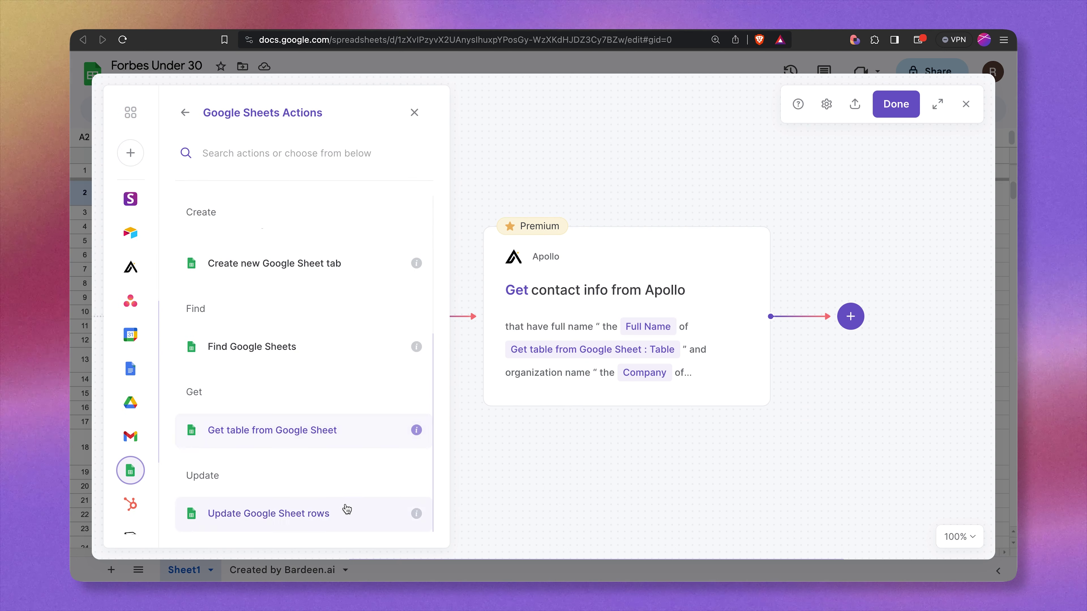
{"action": "left_click", "coordinate": [347, 510]}
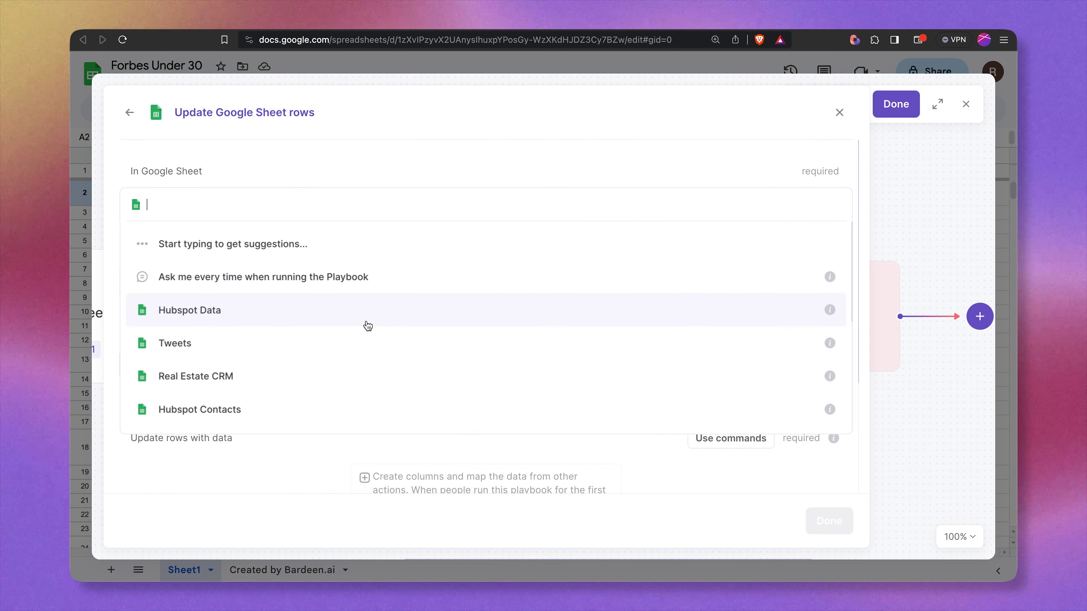
Target the Forbes Under 30 spreadsheet's Sheet1 and search rows by the Full Name column.
{"action": "type", "text": "Forbes"}
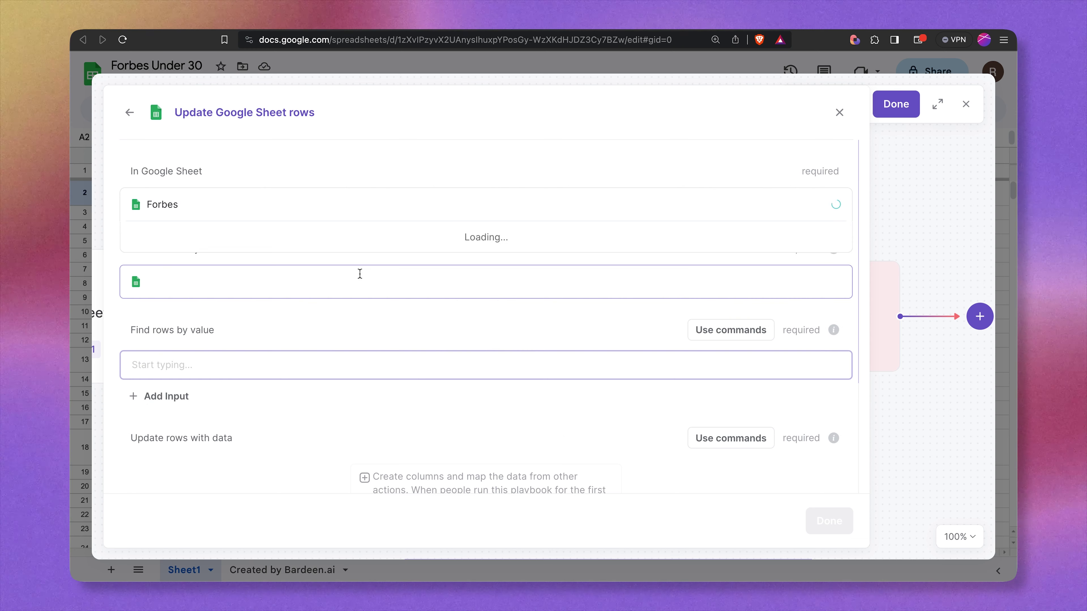
{"action": "left_click", "coordinate": [335, 235]}
{"action": "left_click", "coordinate": [277, 329]}
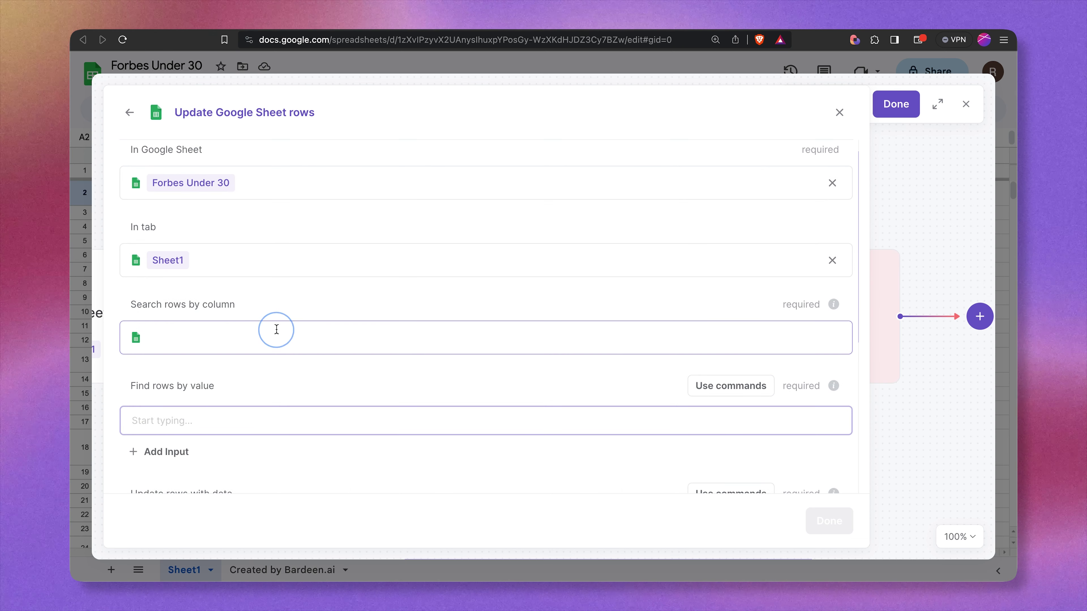
{"action": "scroll", "coordinate": [312, 408], "scroll_direction": "down", "scroll_amount": 1}
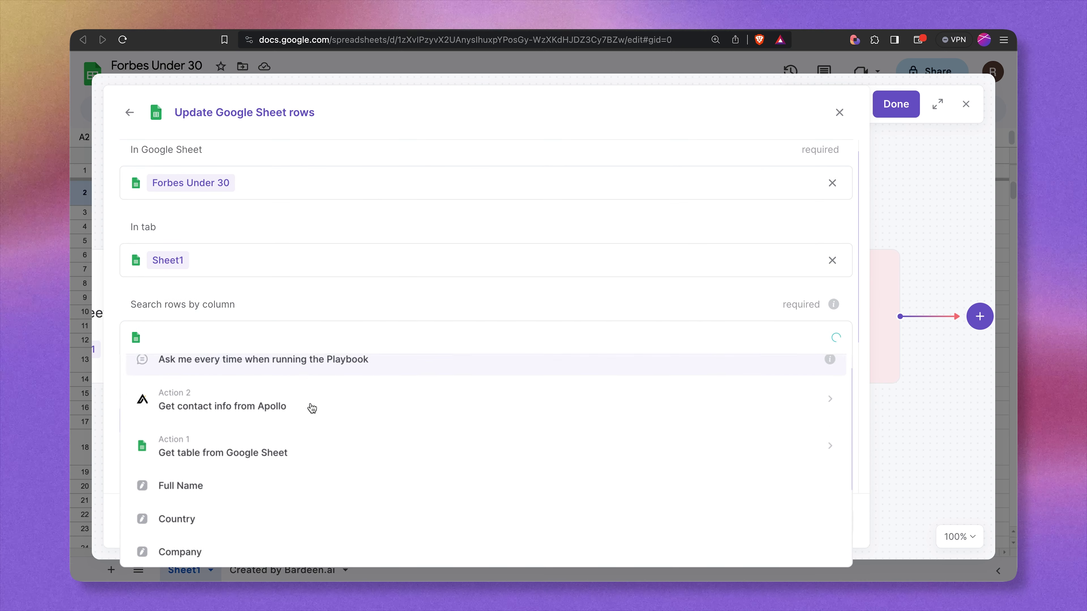
{"action": "scroll", "coordinate": [312, 408], "scroll_direction": "down", "scroll_amount": 2}
{"action": "left_click", "coordinate": [281, 407]}
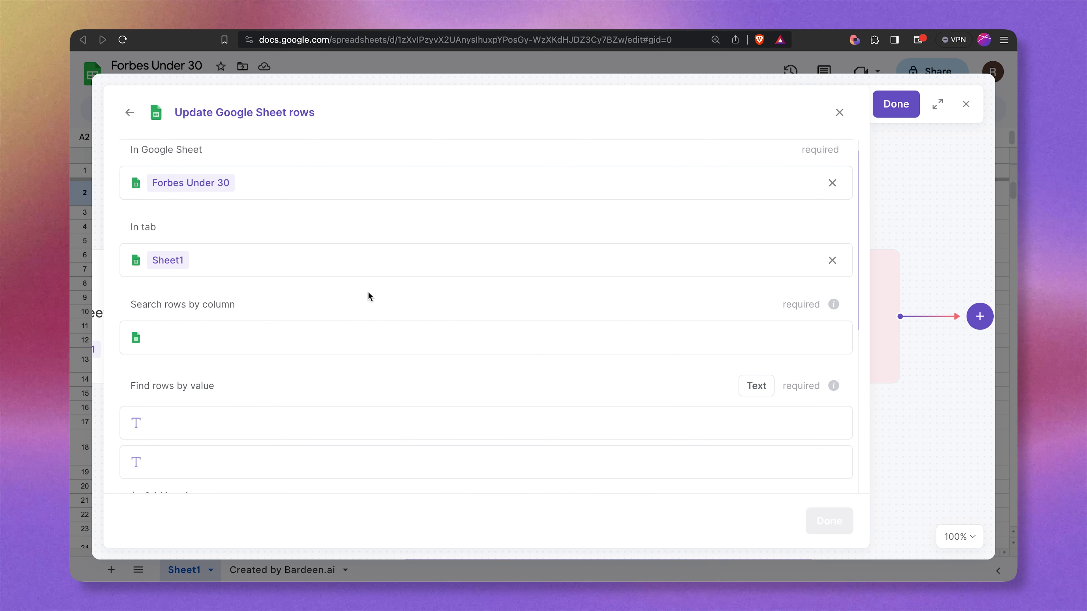
{"action": "left_click", "coordinate": [319, 335]}
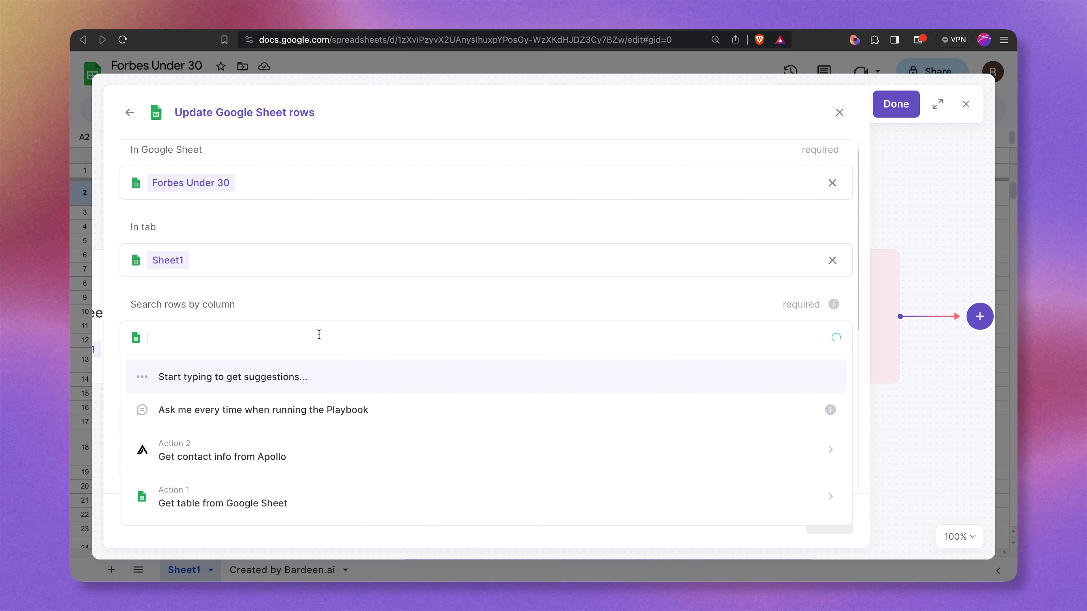
{"action": "scroll", "coordinate": [288, 419], "scroll_direction": "down", "scroll_amount": 2}
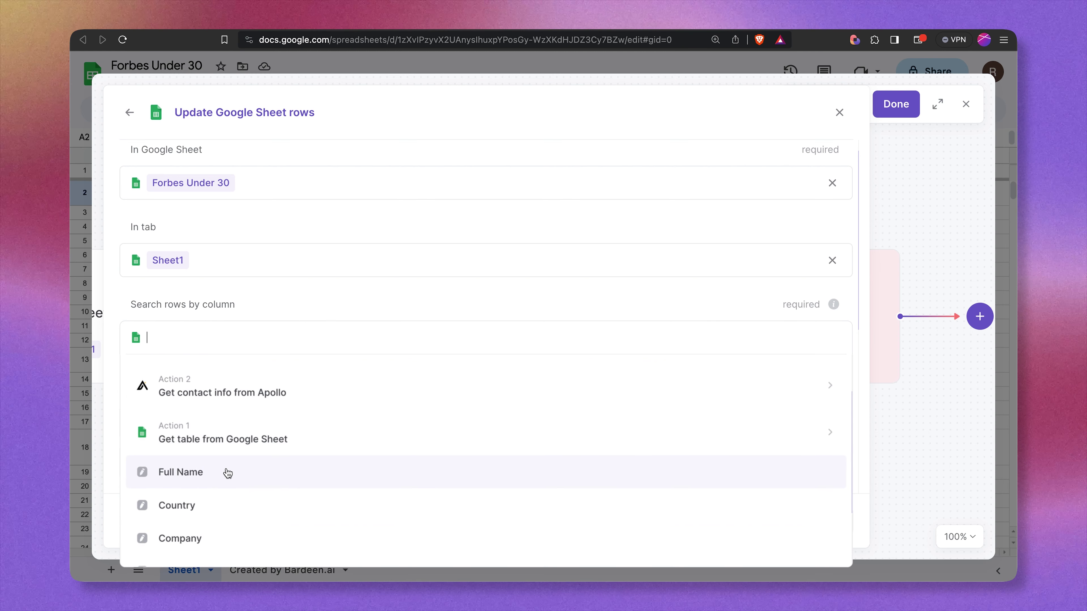
{"action": "left_click", "coordinate": [228, 473]}
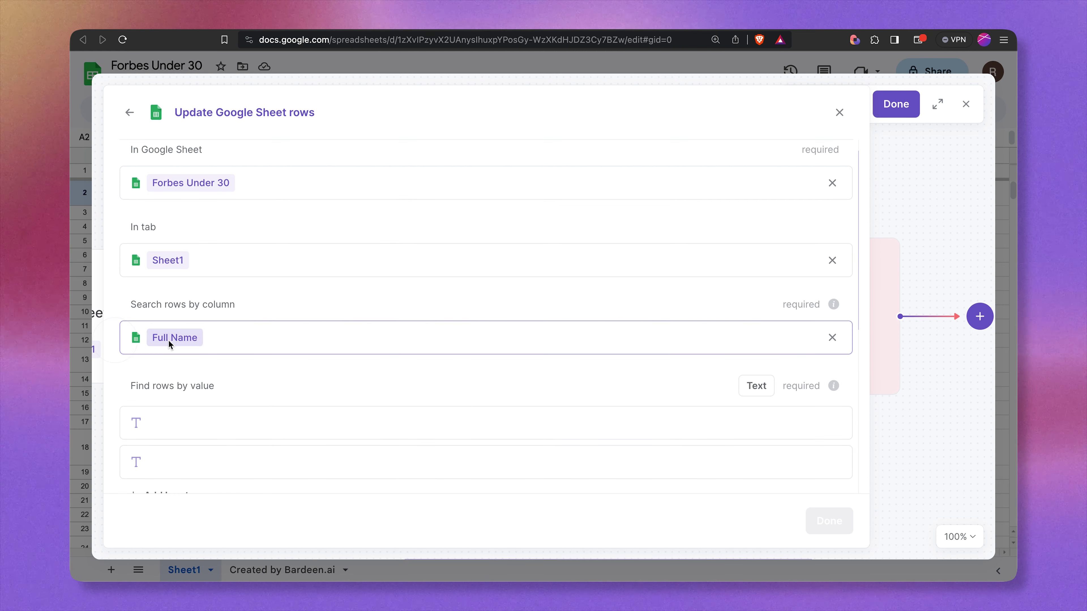
Use the sheet table's .Full Name as the value to match rows by.
{"action": "scroll", "coordinate": [201, 364], "scroll_direction": "down", "scroll_amount": 2}
{"action": "left_click", "coordinate": [191, 358]}
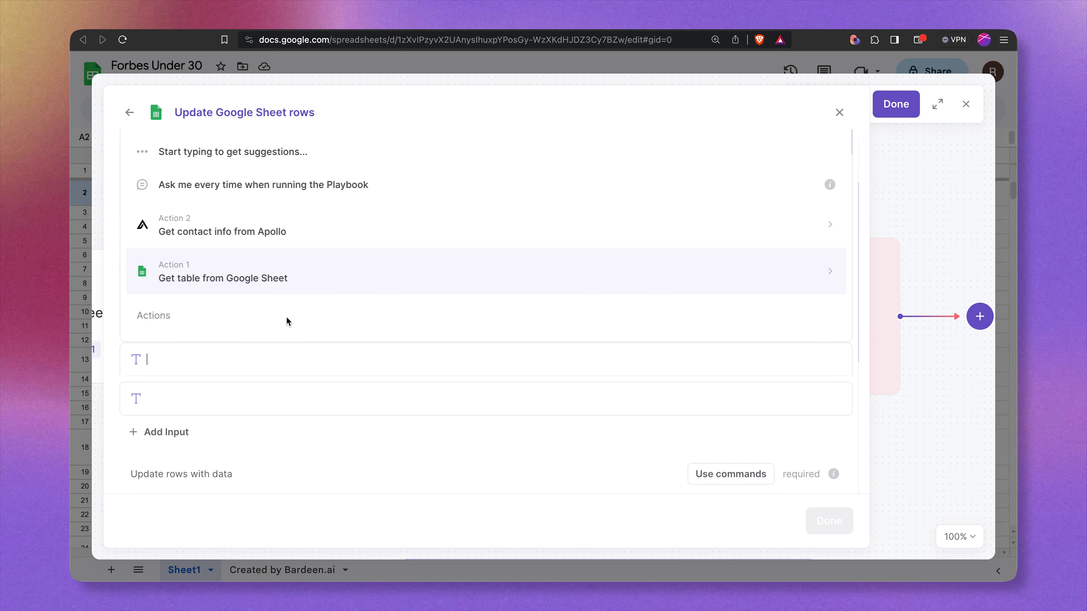
{"action": "left_click", "coordinate": [337, 282]}
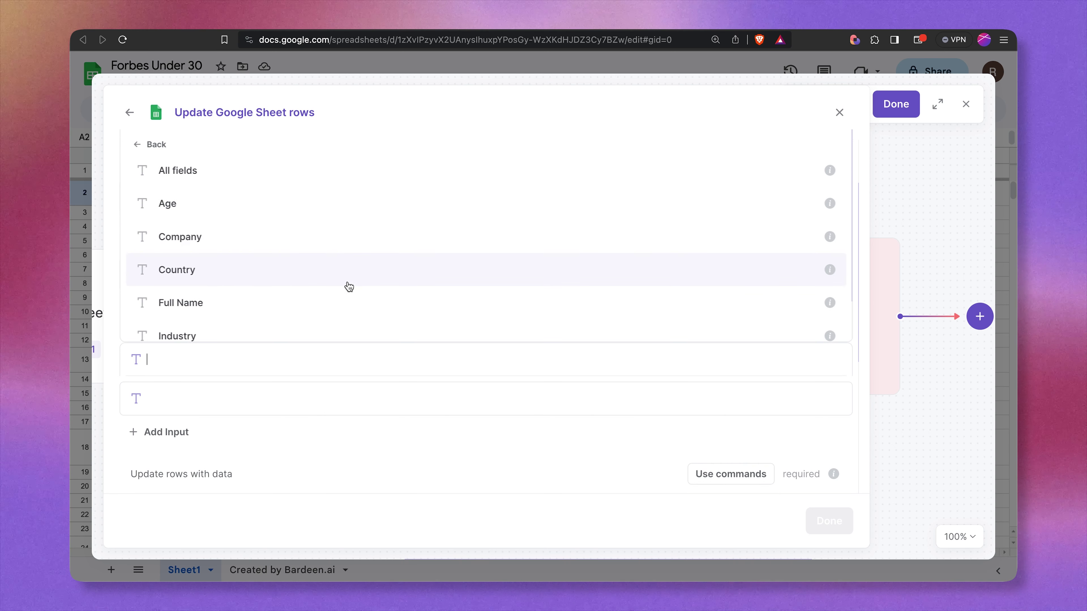
{"action": "left_click", "coordinate": [347, 301]}
{"action": "left_click", "coordinate": [396, 446]}
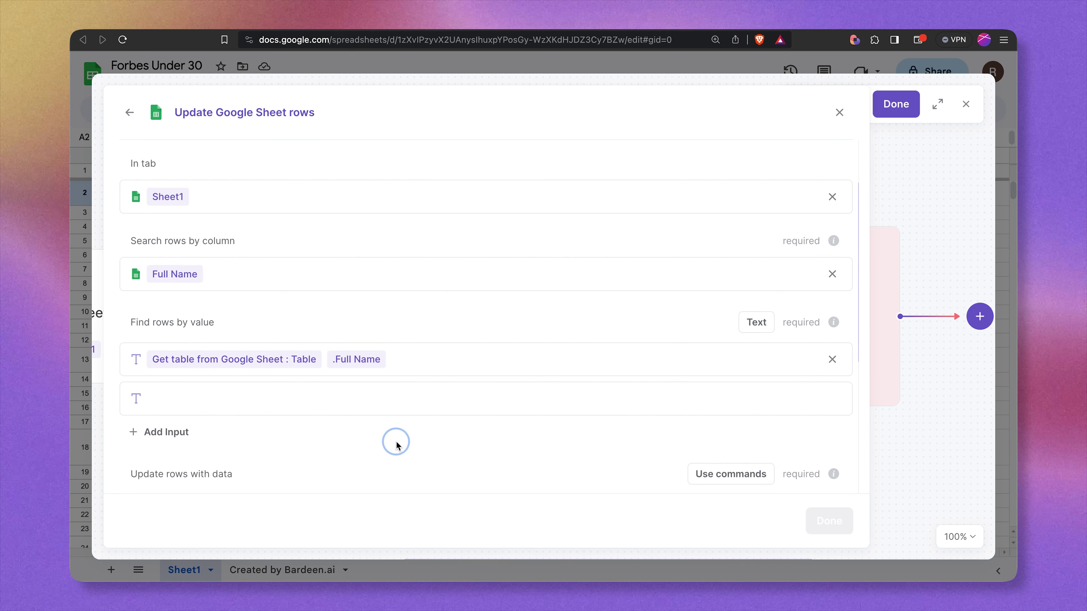
Fill the matched rows with all Apollo Person fields and finish the update step.
{"action": "scroll", "coordinate": [396, 443], "scroll_direction": "down", "scroll_amount": 5}
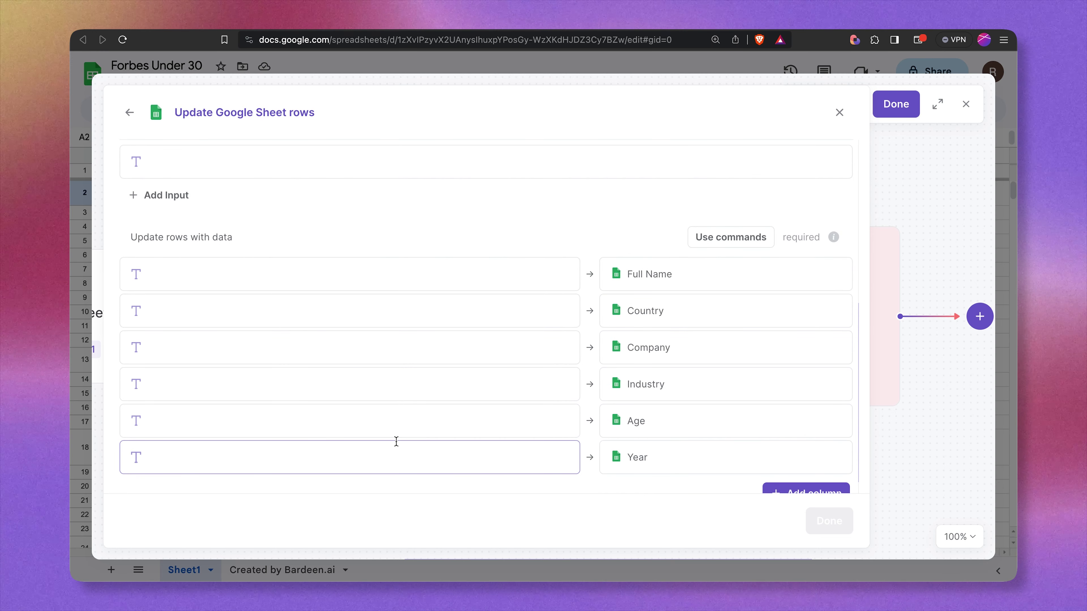
{"action": "scroll", "coordinate": [396, 441], "scroll_direction": "down", "scroll_amount": 1}
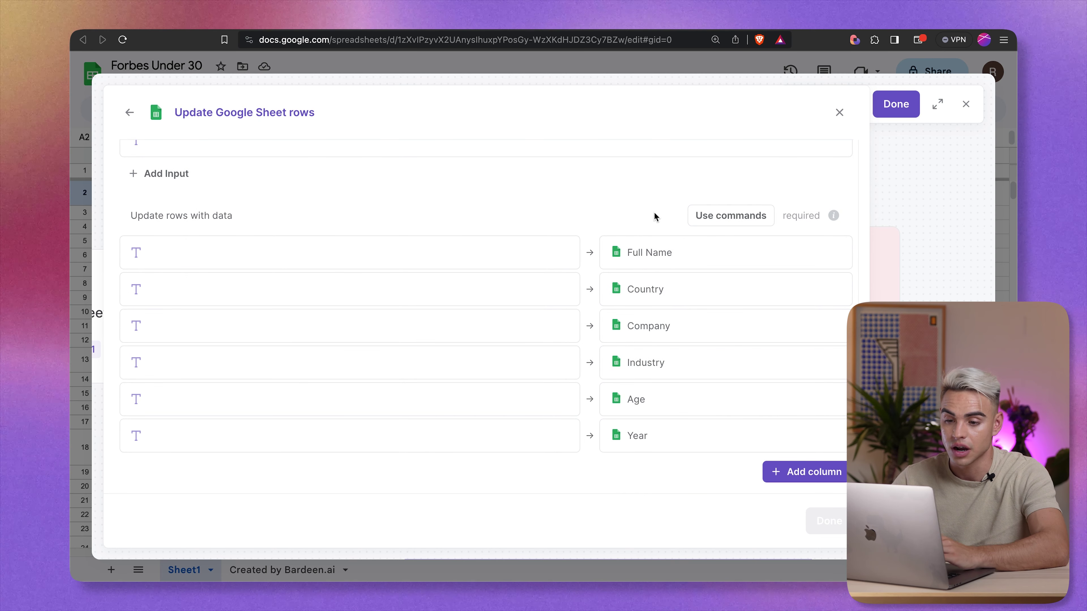
{"action": "left_click", "coordinate": [724, 216]}
{"action": "scroll", "coordinate": [329, 382], "scroll_direction": "down", "scroll_amount": 3}
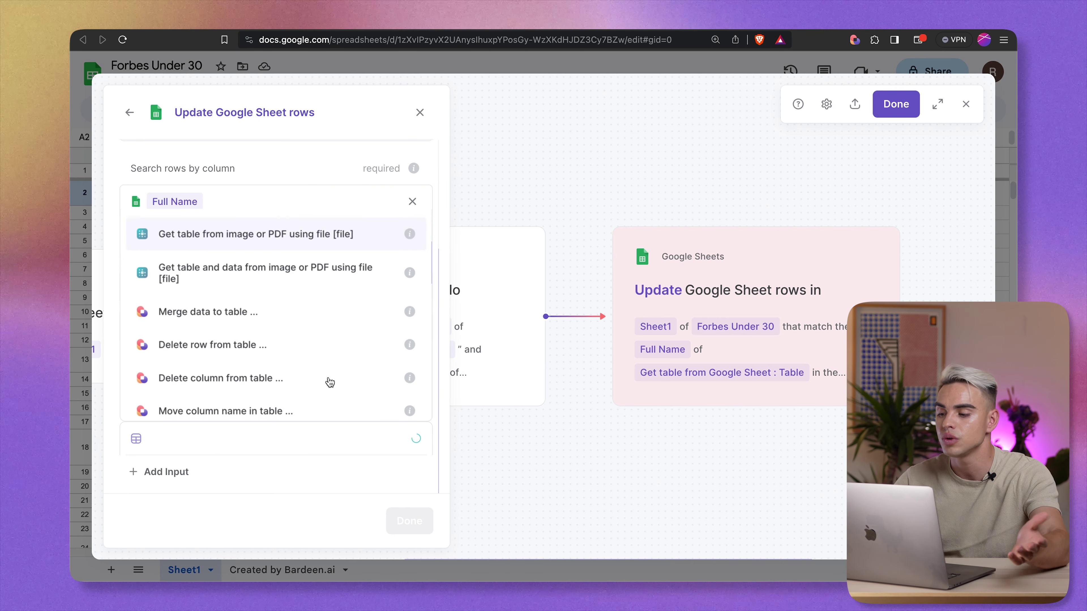
{"action": "scroll", "coordinate": [280, 412], "scroll_direction": "up", "scroll_amount": 3}
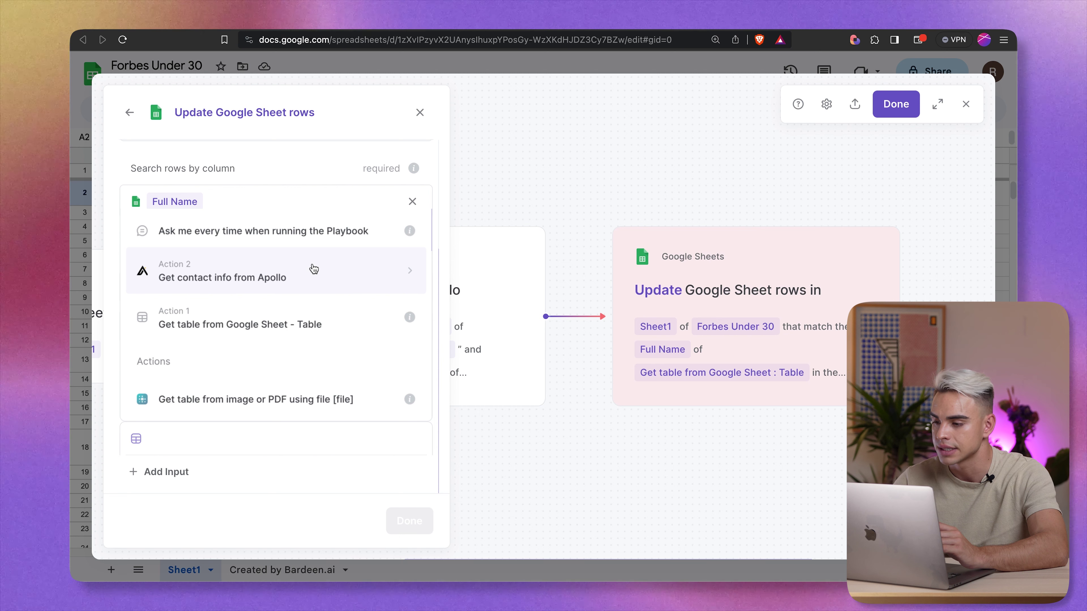
{"action": "left_click", "coordinate": [313, 268]}
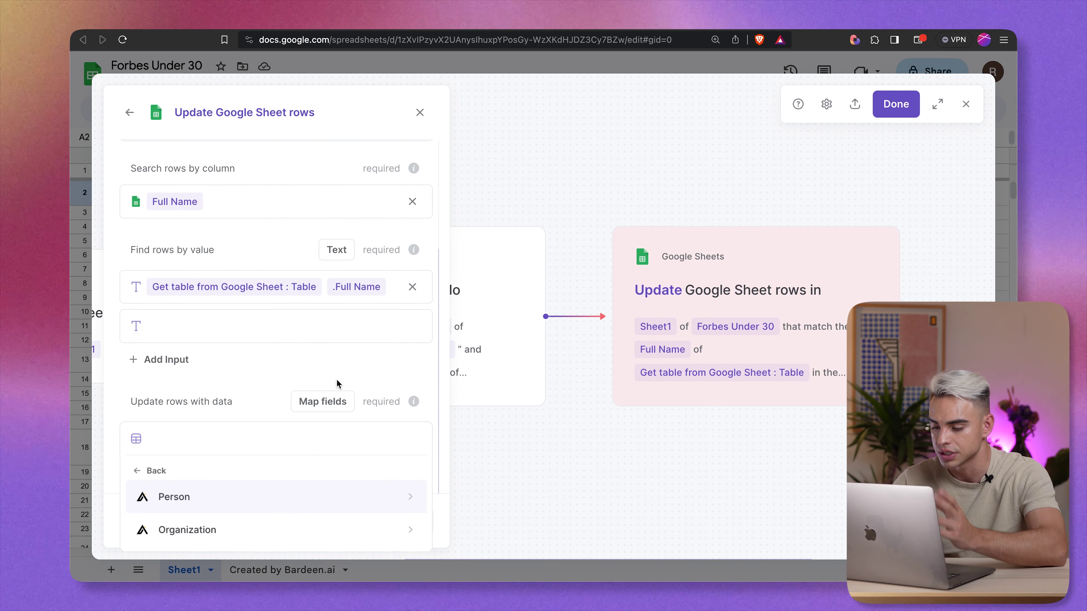
{"action": "left_click", "coordinate": [336, 495]}
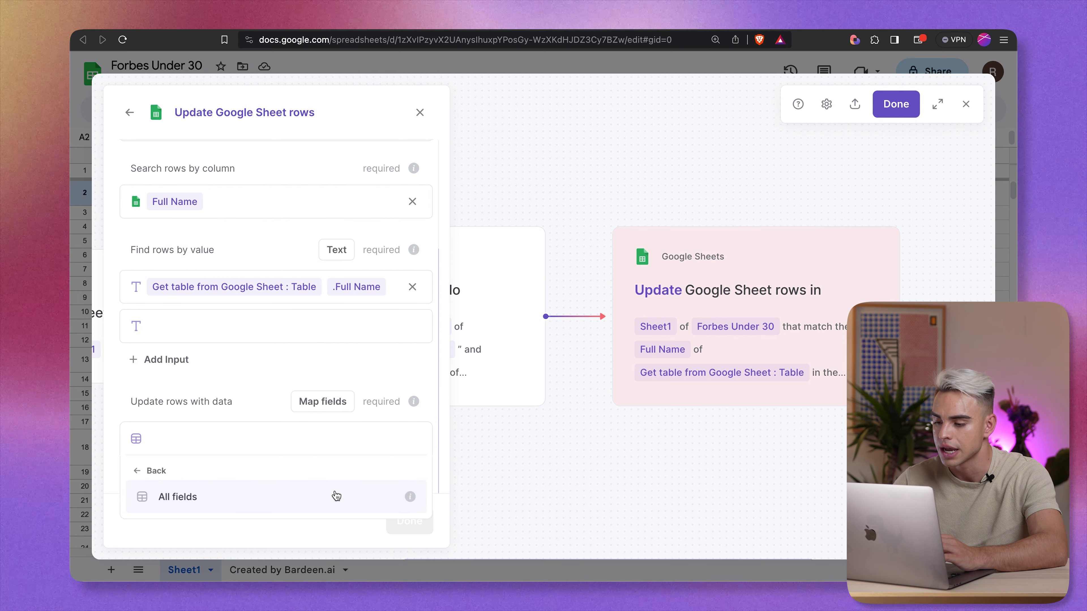
{"action": "left_click", "coordinate": [336, 495]}
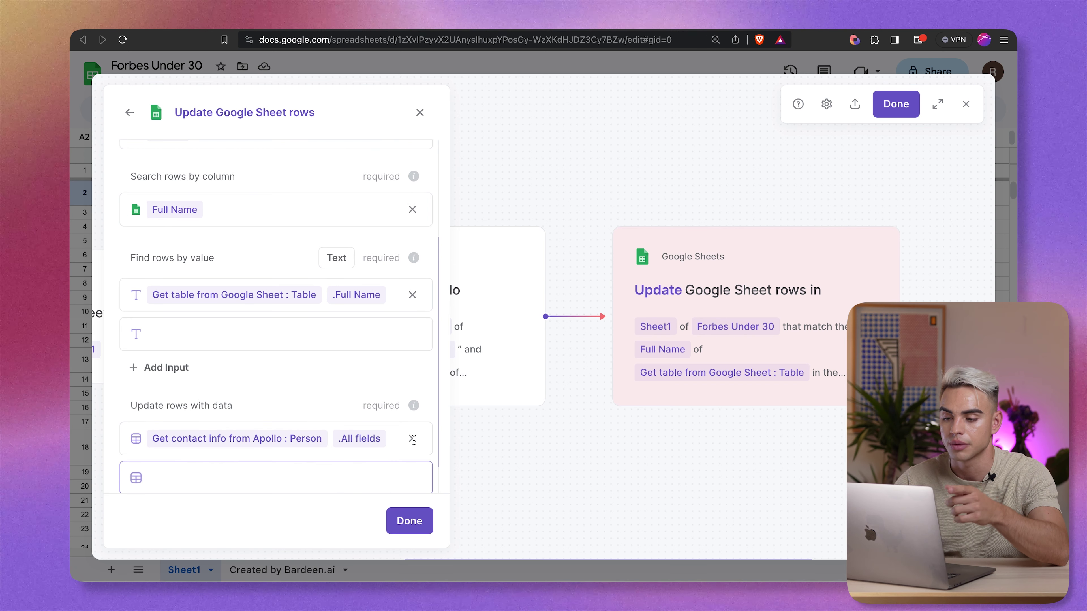
{"action": "scroll", "coordinate": [339, 388], "scroll_direction": "down", "scroll_amount": 2}
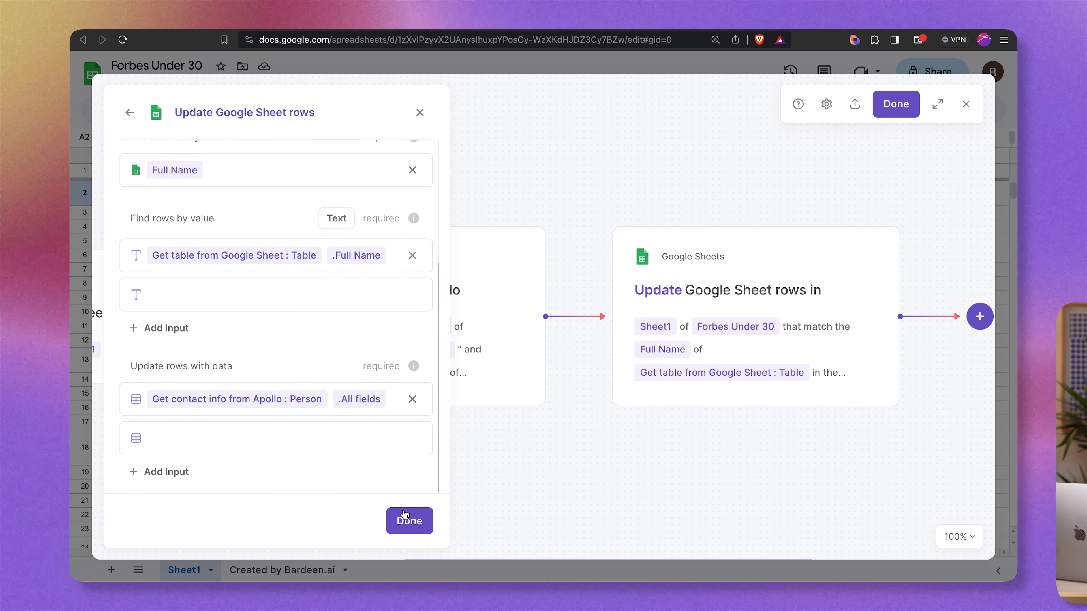
{"action": "left_click", "coordinate": [405, 518]}
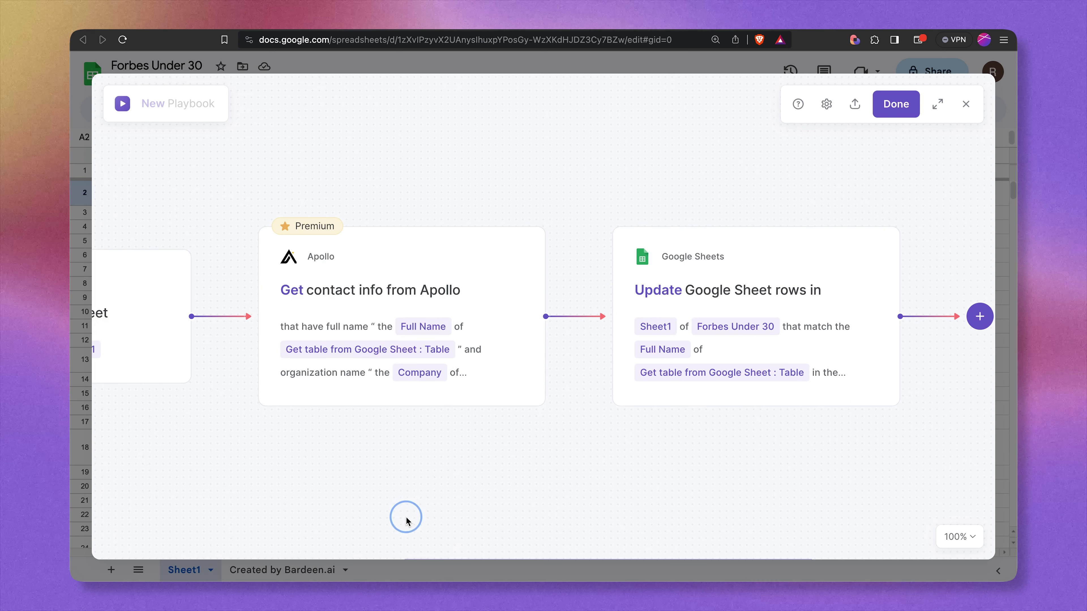
Save the playbook as 'Enrich Sheets', then dismiss the result dialog and close Bardeen.
{"action": "left_click", "coordinate": [891, 114]}
{"action": "type", "text": "Enrich Sheets"}
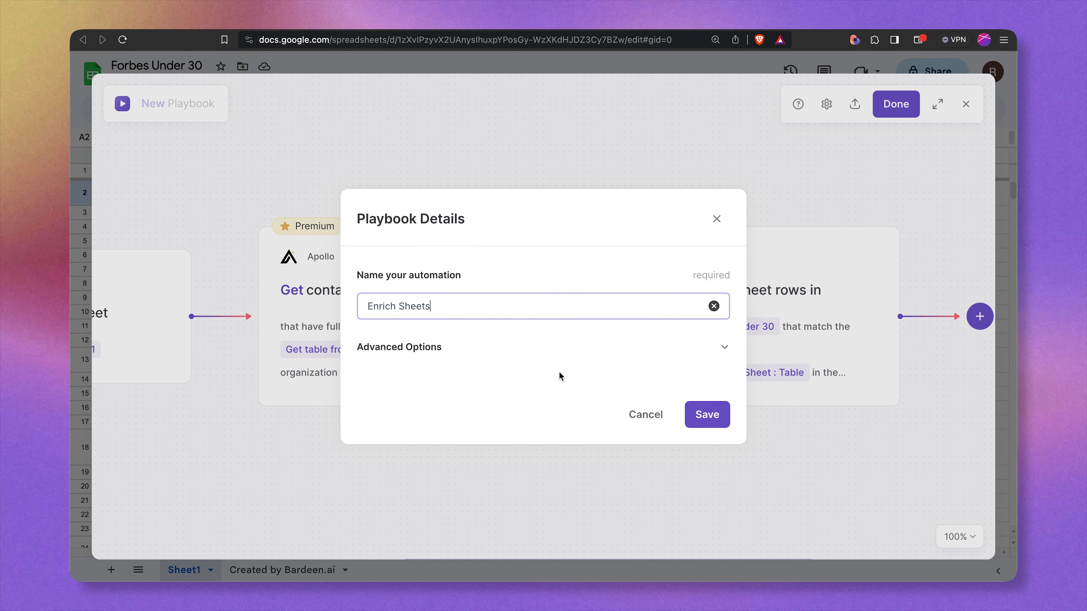
{"action": "left_click", "coordinate": [704, 411]}
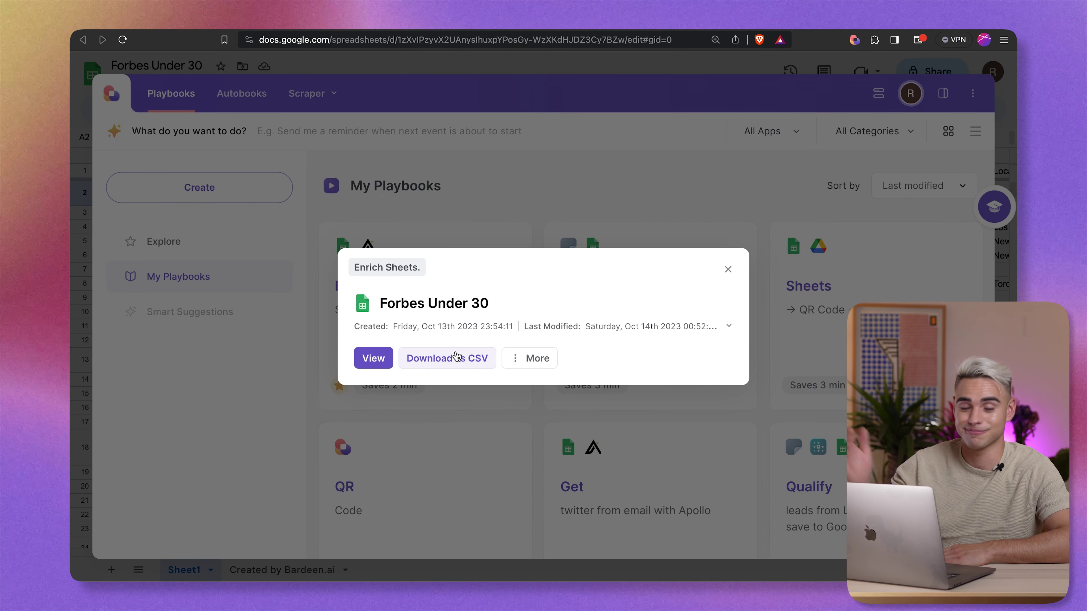
{"action": "key", "text": "Escape"}
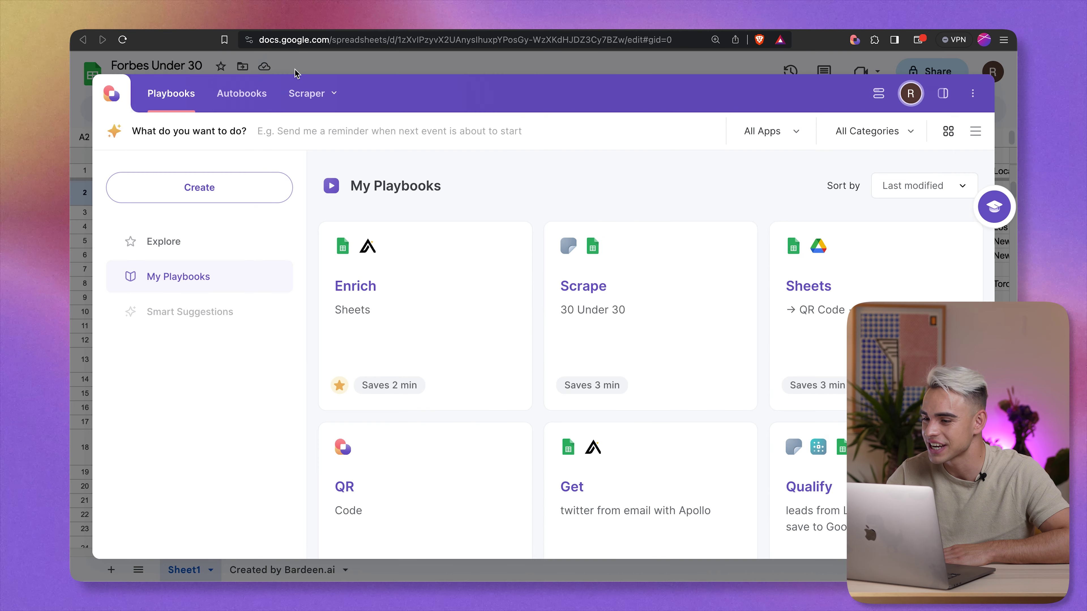
{"action": "key", "text": "Escape"}
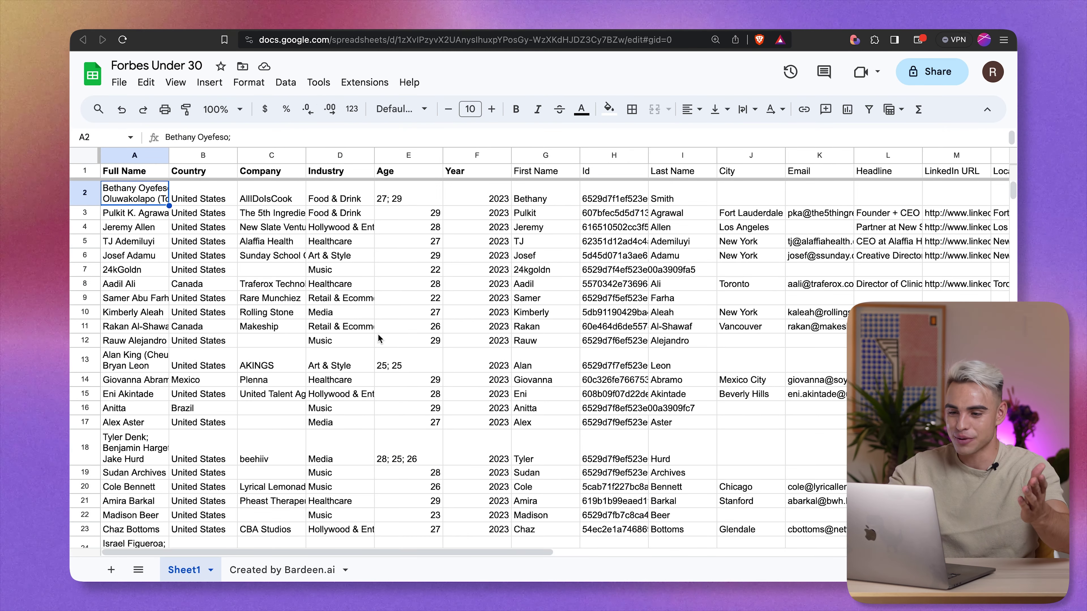
Widen column M so the full LinkedIn URLs show, and scroll through the enriched sheet.
{"action": "scroll", "coordinate": [682, 308], "scroll_direction": "right", "scroll_amount": 5}
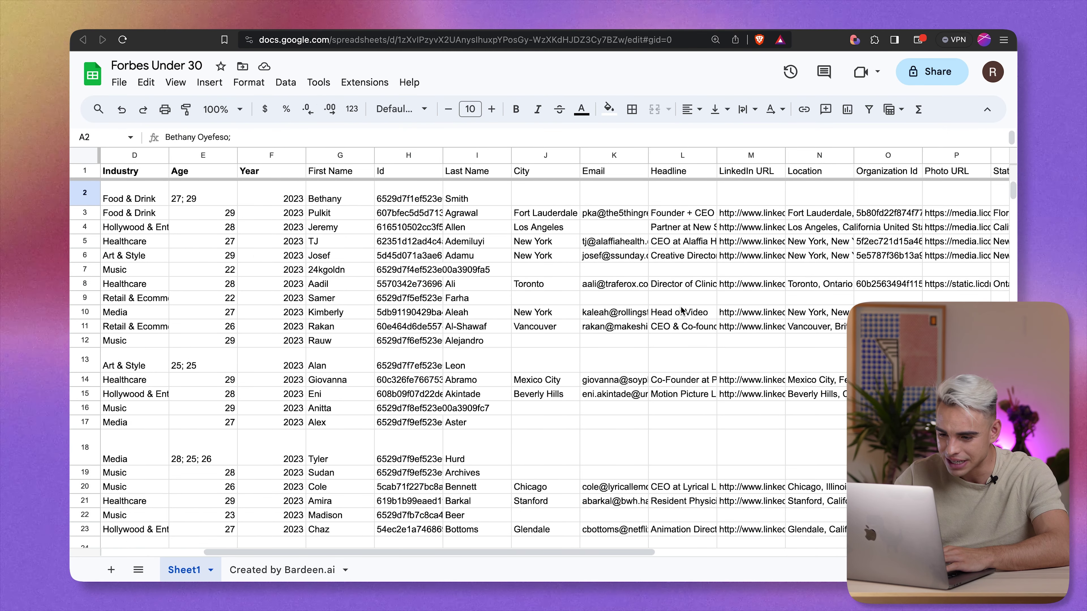
{"action": "scroll", "coordinate": [682, 310], "scroll_direction": "down", "scroll_amount": 15}
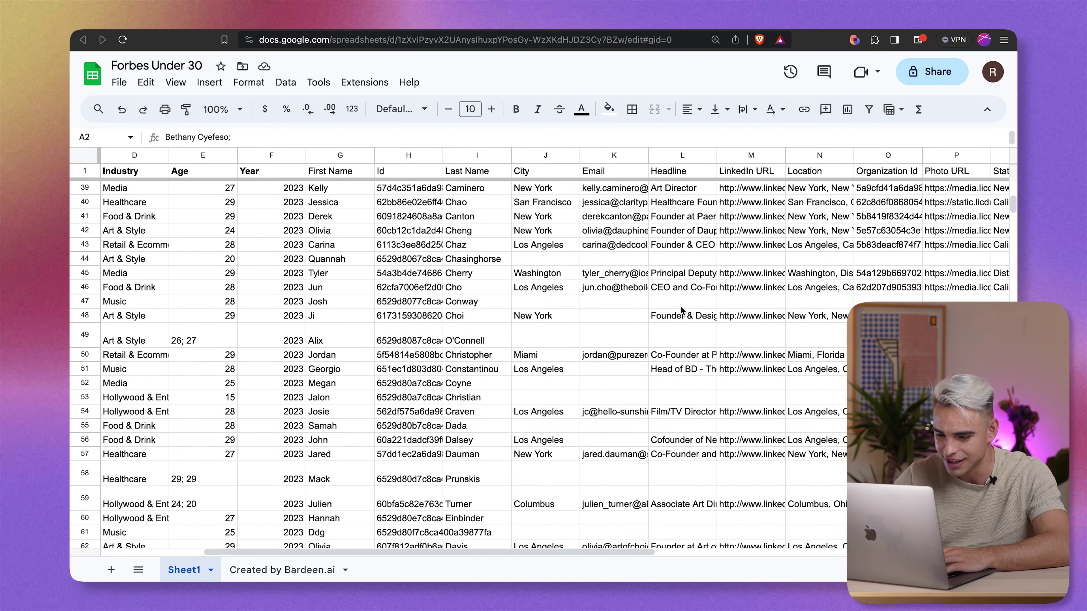
{"action": "scroll", "coordinate": [682, 311], "scroll_direction": "down", "scroll_amount": 3}
{"action": "scroll", "coordinate": [682, 310], "scroll_direction": "up", "scroll_amount": 15}
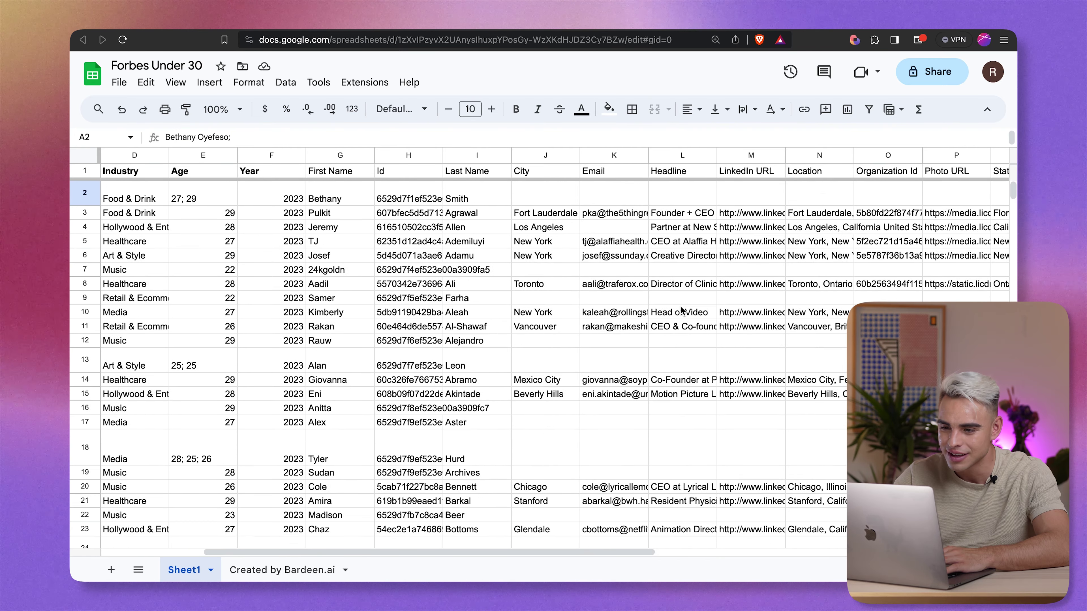
{"action": "scroll", "coordinate": [681, 311], "scroll_direction": "right", "scroll_amount": 10}
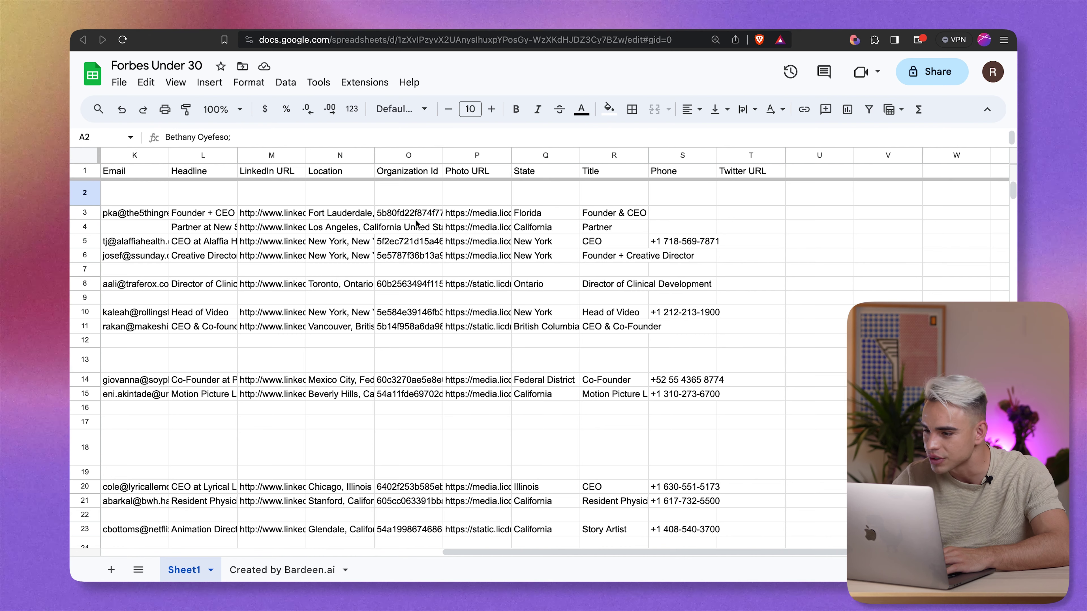
{"action": "left_click_drag", "start_coordinate": [305, 155], "coordinate": [455, 156]}
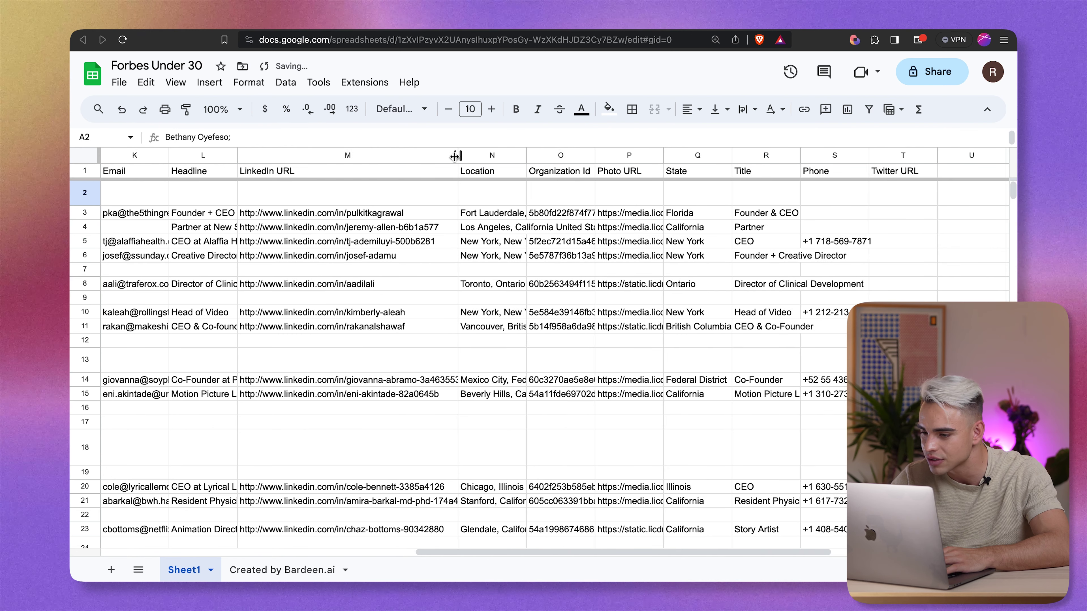
{"action": "scroll", "coordinate": [258, 286], "scroll_direction": "left", "scroll_amount": 10}
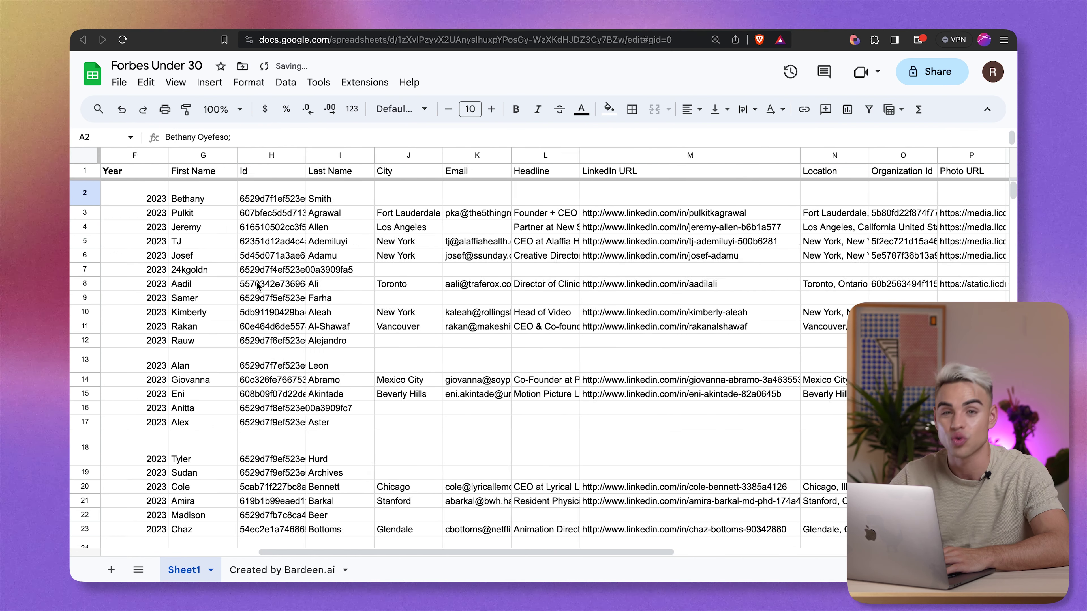
{"action": "scroll", "coordinate": [258, 286], "scroll_direction": "right", "scroll_amount": 10}
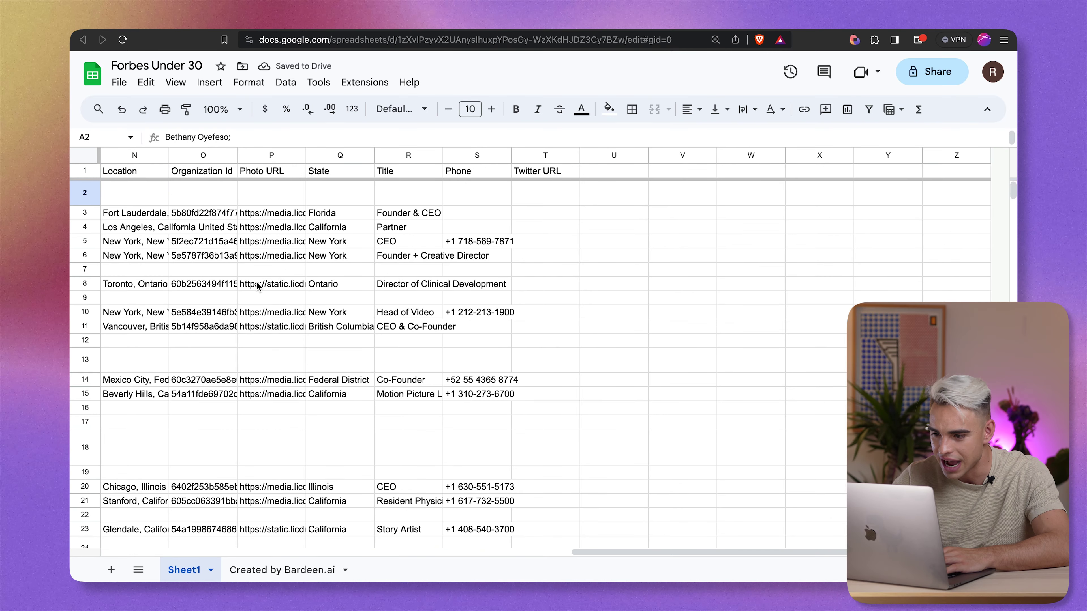
{"action": "scroll", "coordinate": [259, 286], "scroll_direction": "left", "scroll_amount": 10}
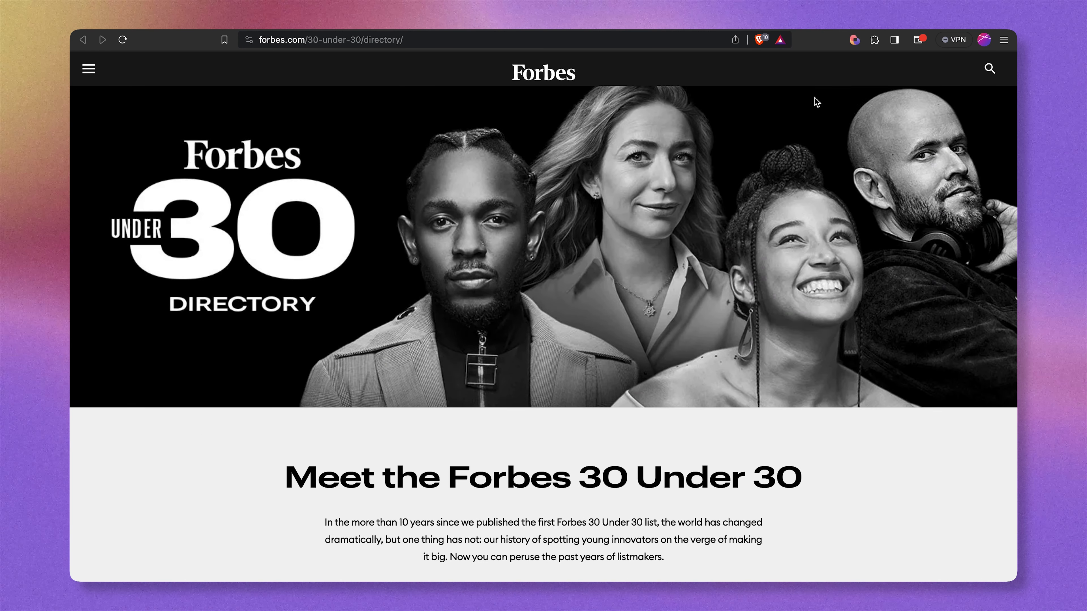
Create a List or Table scraper template for the Forbes directory tab, named Demo Forbes 30 Under 30.
{"action": "left_click", "coordinate": [854, 40]}
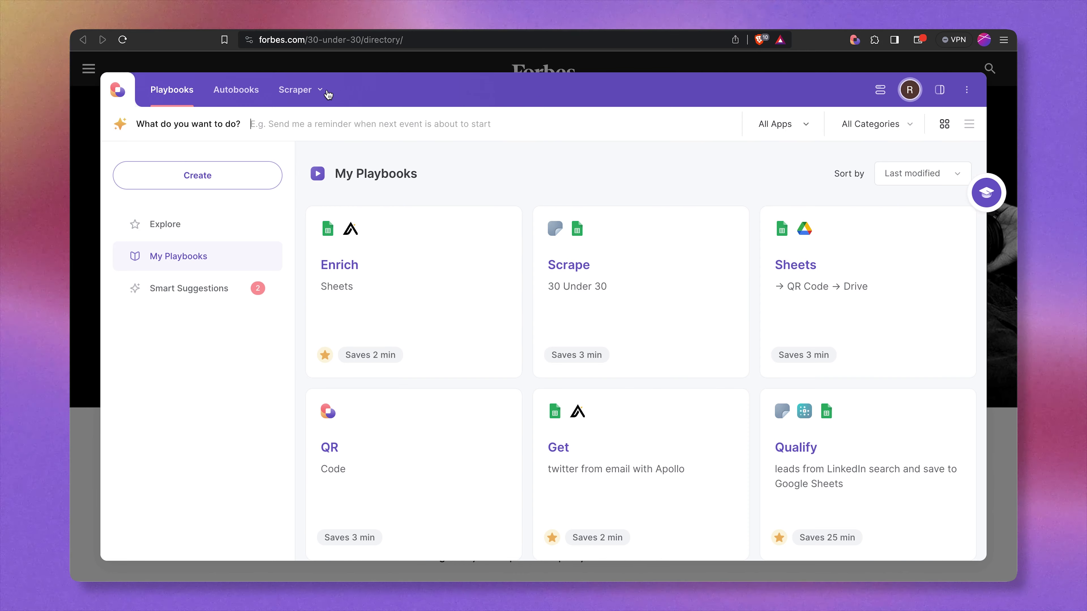
{"action": "left_click", "coordinate": [298, 92]}
{"action": "left_click", "coordinate": [356, 155]}
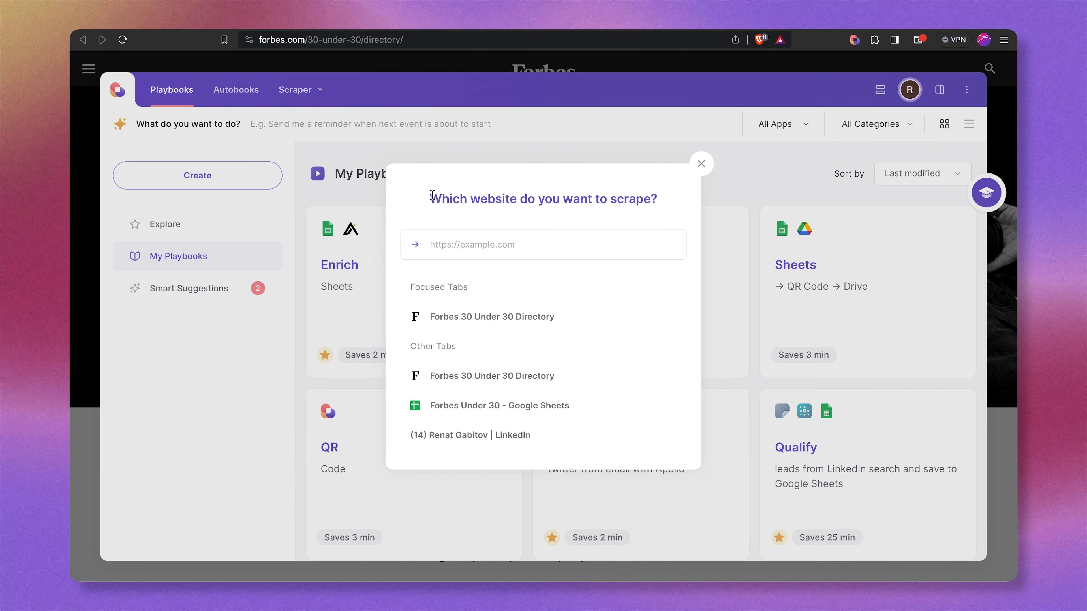
{"action": "left_click", "coordinate": [492, 316]}
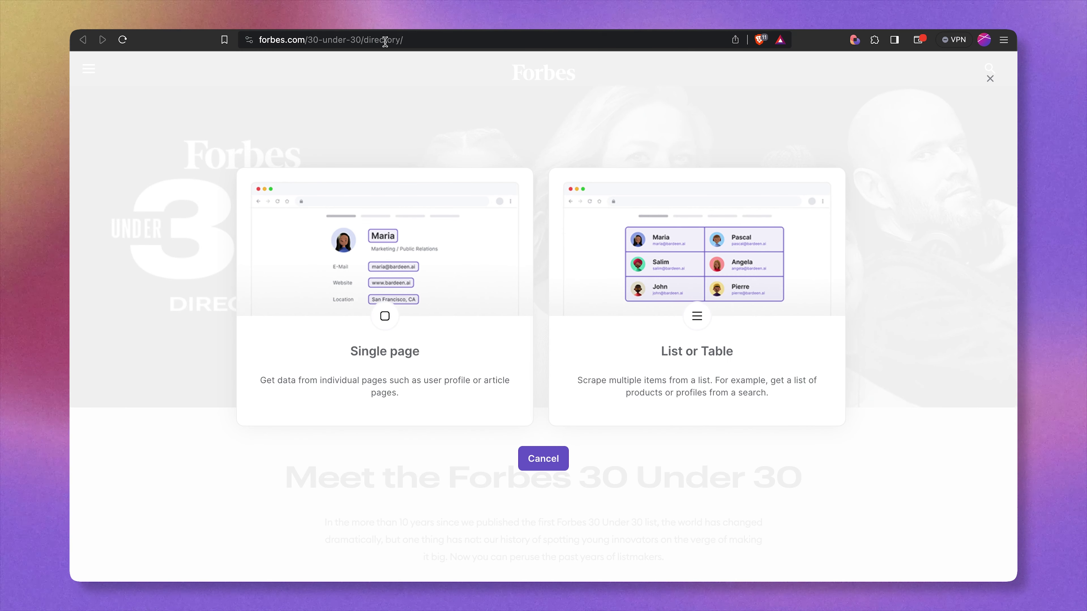
{"action": "left_click", "coordinate": [611, 246]}
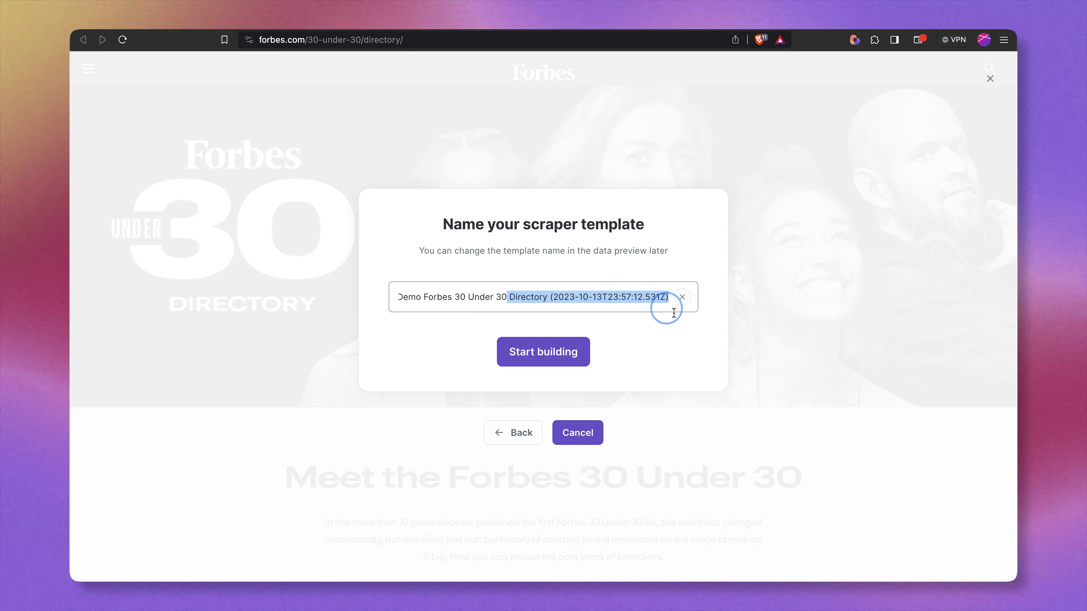
{"action": "key", "text": "BackSpace"}
{"action": "left_click", "coordinate": [578, 345]}
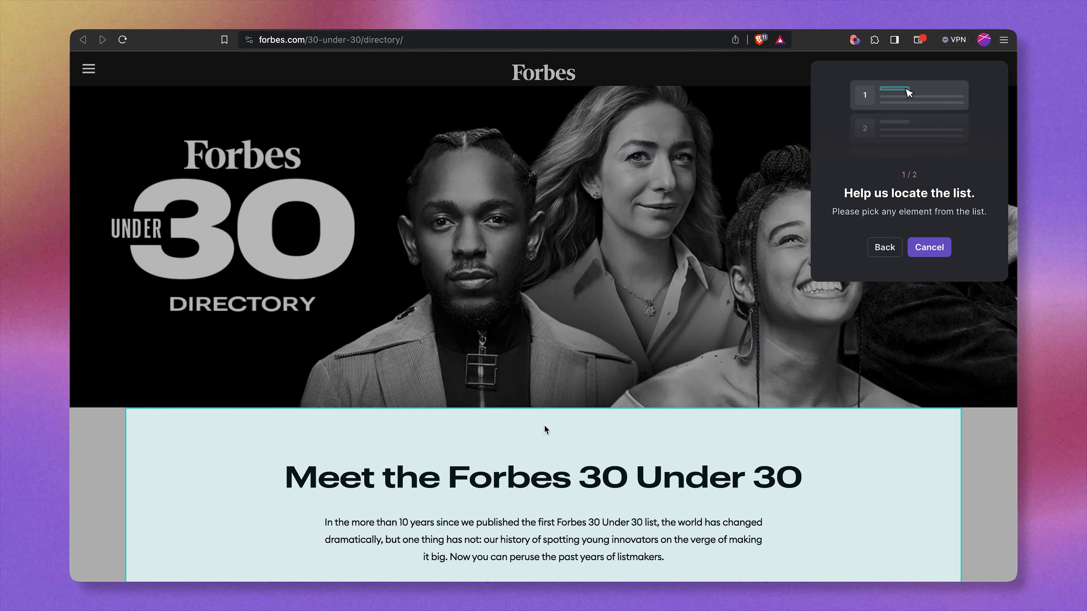
Select two directory rows as the list items and choose No Pagination for now.
{"action": "scroll", "coordinate": [545, 429], "scroll_direction": "down", "scroll_amount": 10}
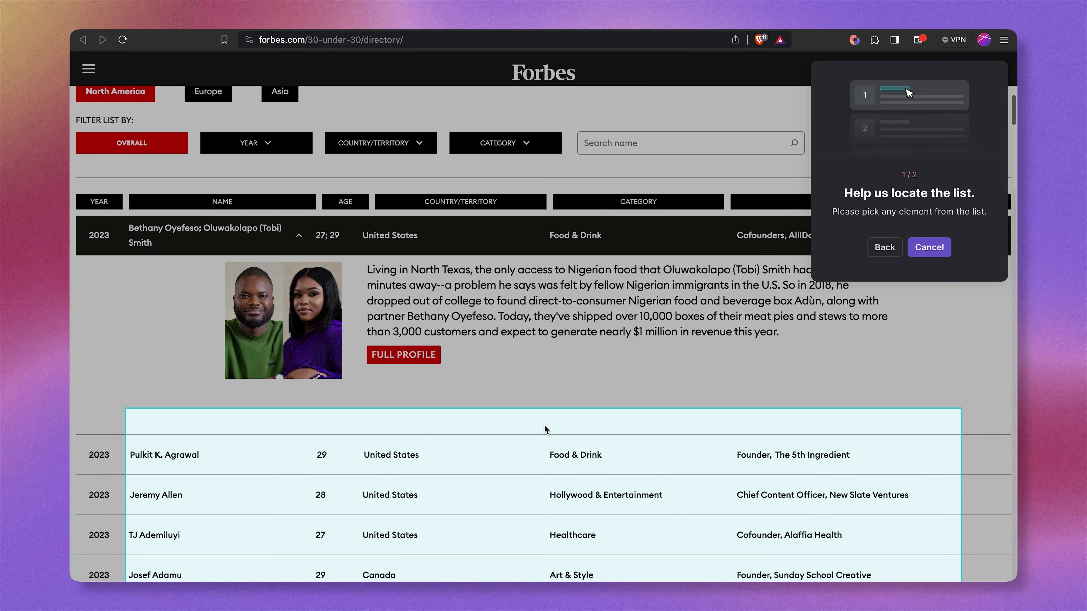
{"action": "scroll", "coordinate": [544, 429], "scroll_direction": "down", "scroll_amount": 4}
{"action": "left_click", "coordinate": [150, 299]}
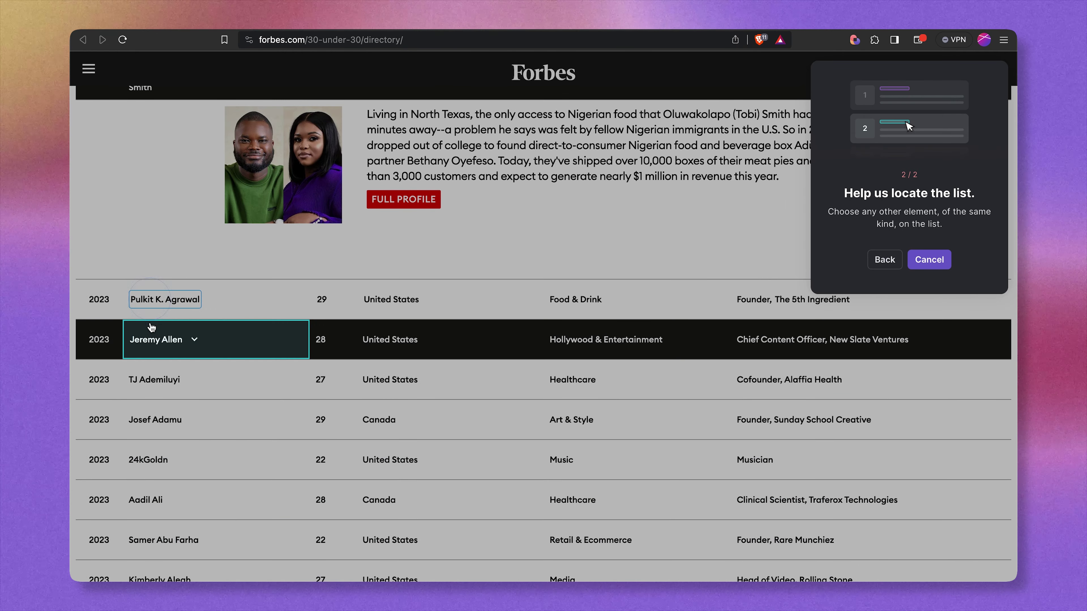
{"action": "left_click", "coordinate": [157, 340]}
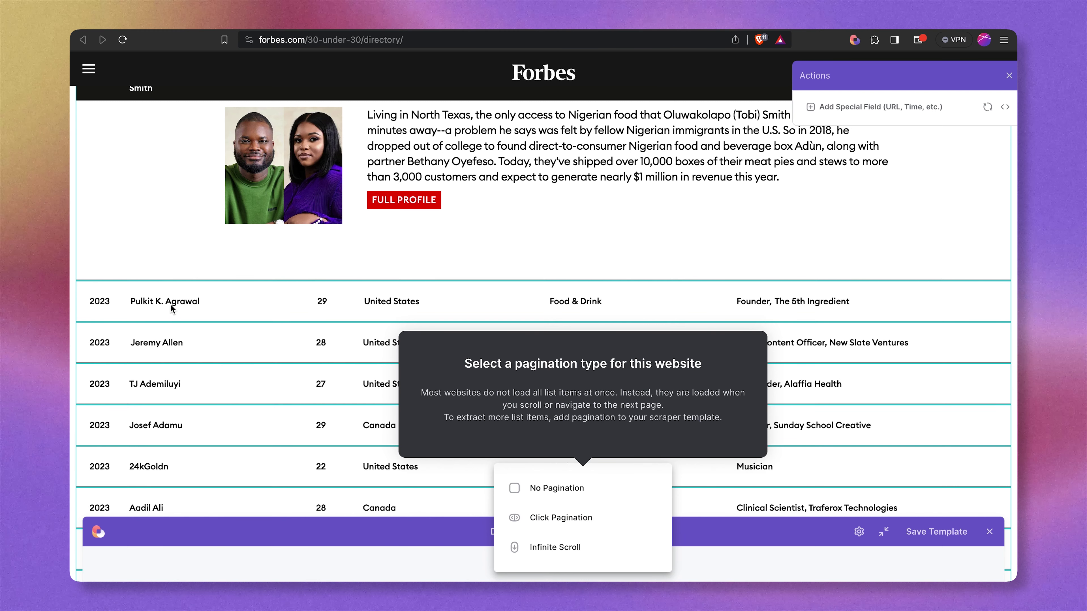
{"action": "left_click", "coordinate": [171, 301]}
Extract the name and age text into Full Name and Age columns.
{"action": "left_click", "coordinate": [172, 301]}
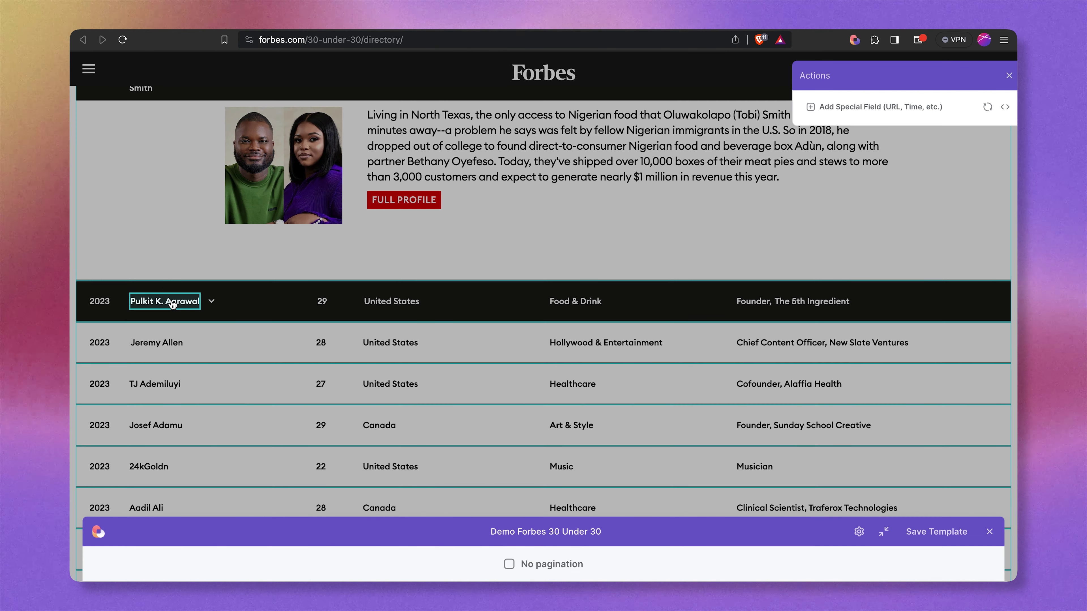
{"action": "left_click", "coordinate": [289, 195]}
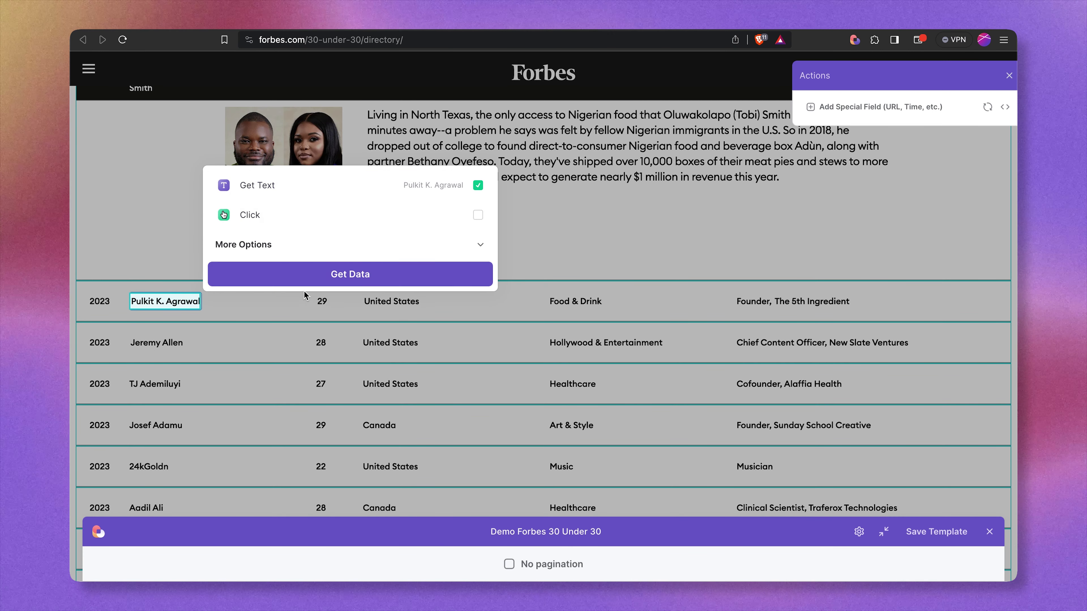
{"action": "left_click", "coordinate": [304, 275]}
{"action": "type", "text": "Full Name"}
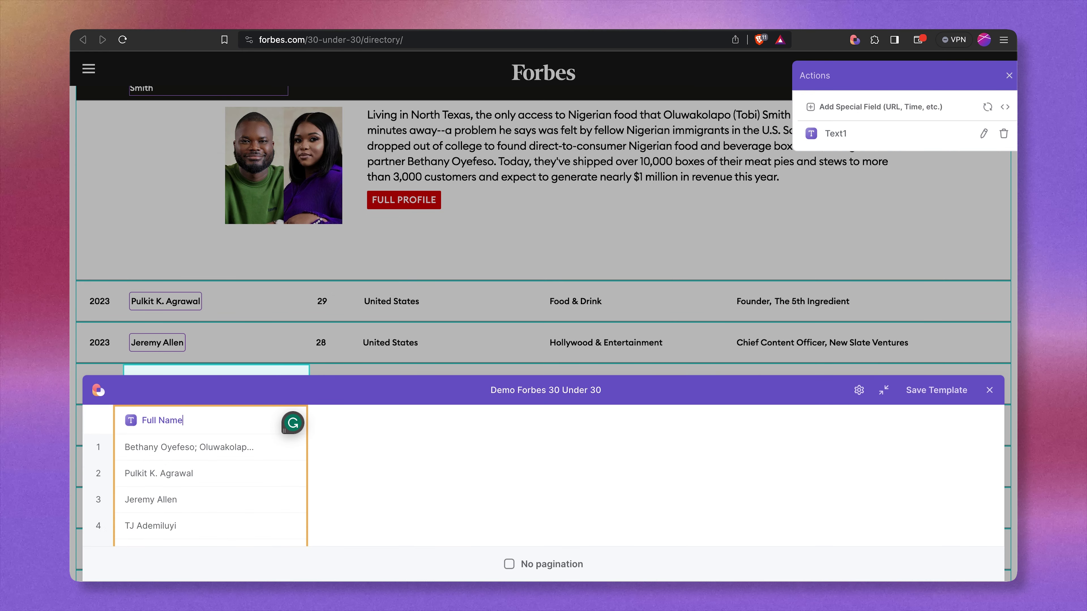
{"action": "key", "text": "Return"}
{"action": "left_click", "coordinate": [322, 301]}
{"action": "left_click", "coordinate": [347, 187]}
{"action": "left_click", "coordinate": [441, 274]}
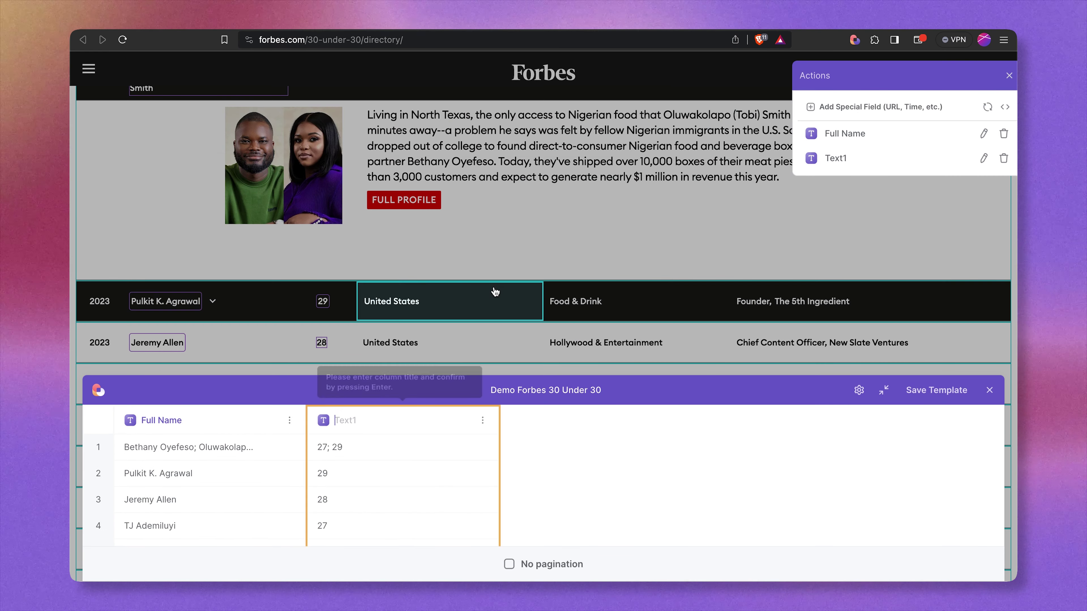
{"action": "type", "text": "Age"}
{"action": "key", "text": "Return"}
Extract the country and industry text into Country and Industry columns.
{"action": "left_click", "coordinate": [404, 301]}
{"action": "left_click", "coordinate": [432, 189]}
{"action": "left_click", "coordinate": [527, 274]}
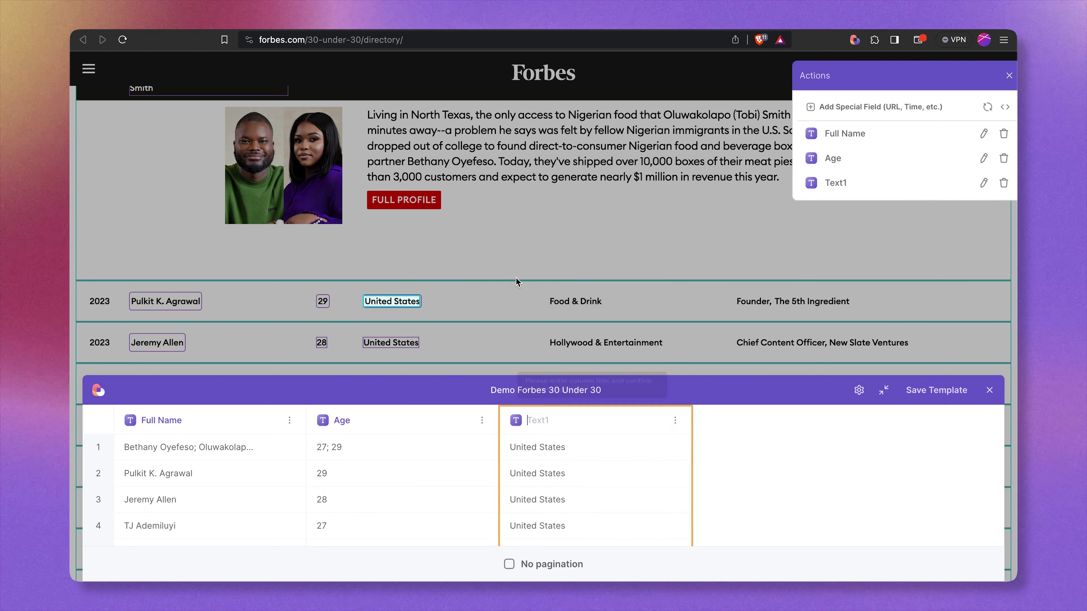
{"action": "type", "text": "Country"}
{"action": "key", "text": "Return"}
{"action": "left_click", "coordinate": [575, 301]}
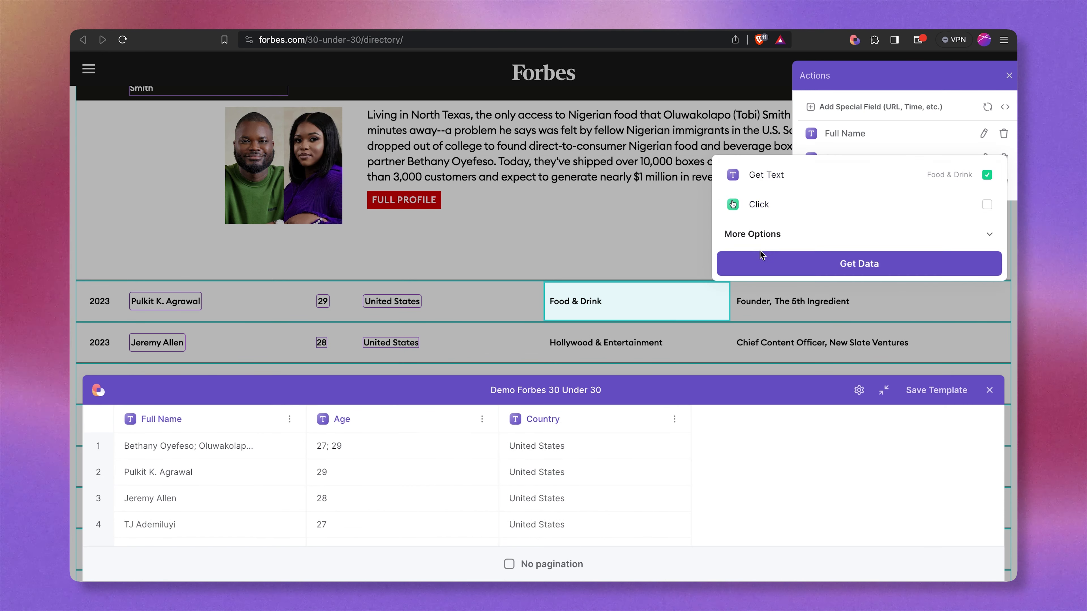
{"action": "left_click", "coordinate": [730, 175]}
{"action": "left_click", "coordinate": [856, 262]}
{"action": "type", "text": "Industry"}
{"action": "key", "text": "Return"}
Extract the company name into a Company column and scroll down the directory list.
{"action": "left_click", "coordinate": [794, 301]}
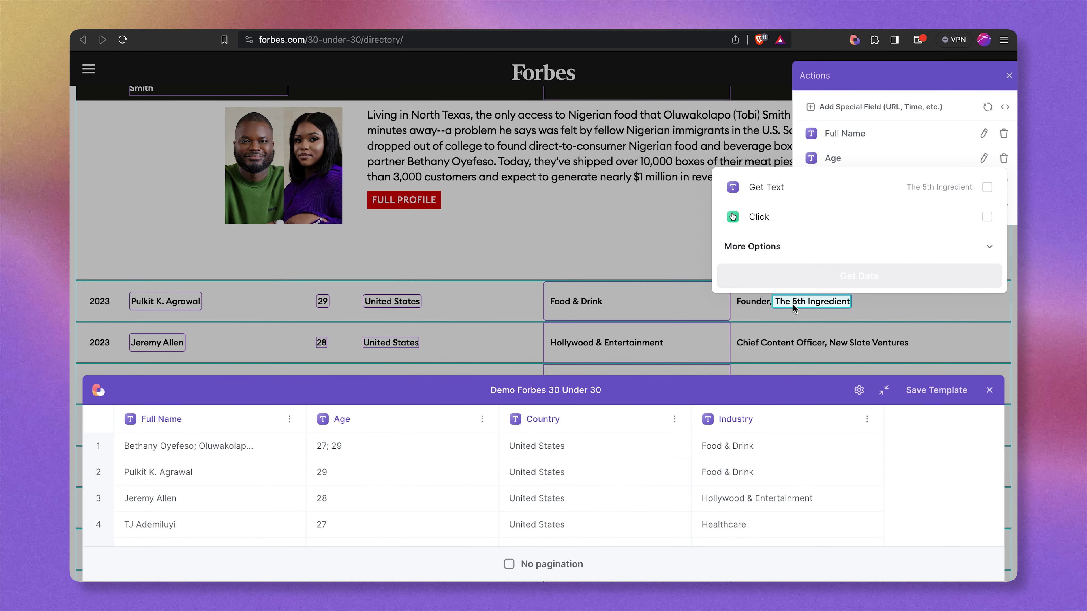
{"action": "left_click", "coordinate": [784, 188]}
{"action": "left_click", "coordinate": [783, 276]}
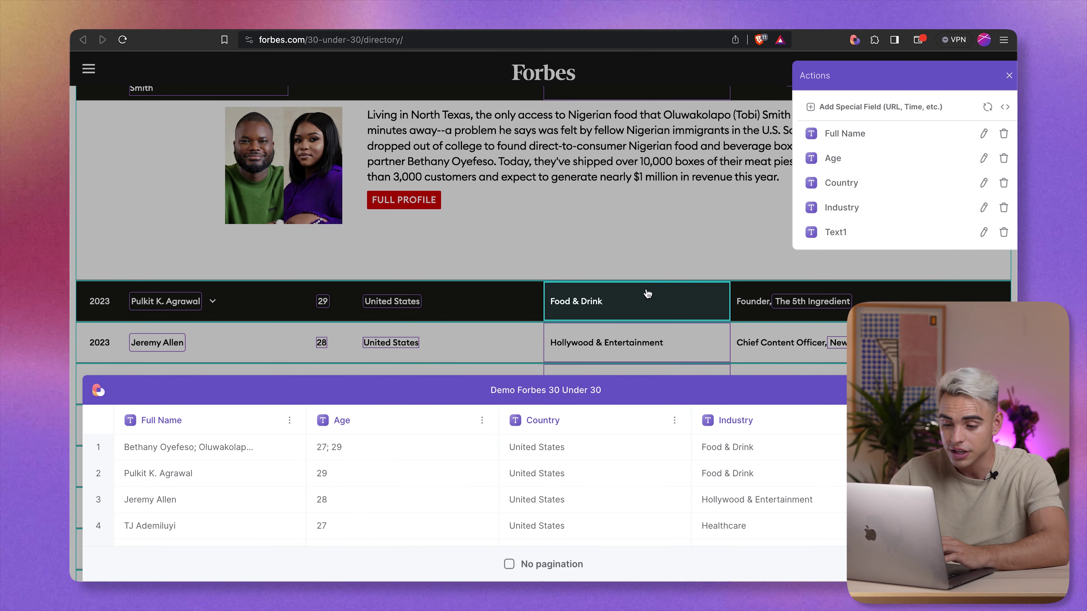
{"action": "scroll", "coordinate": [647, 294], "scroll_direction": "down", "scroll_amount": 20}
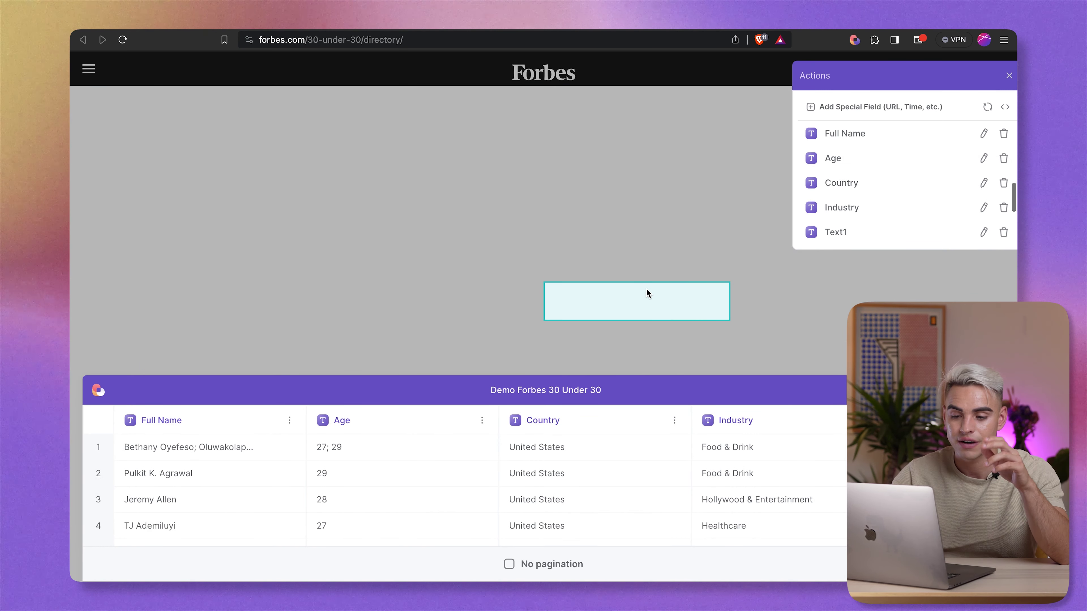
{"action": "scroll", "coordinate": [647, 294], "scroll_direction": "down", "scroll_amount": 20}
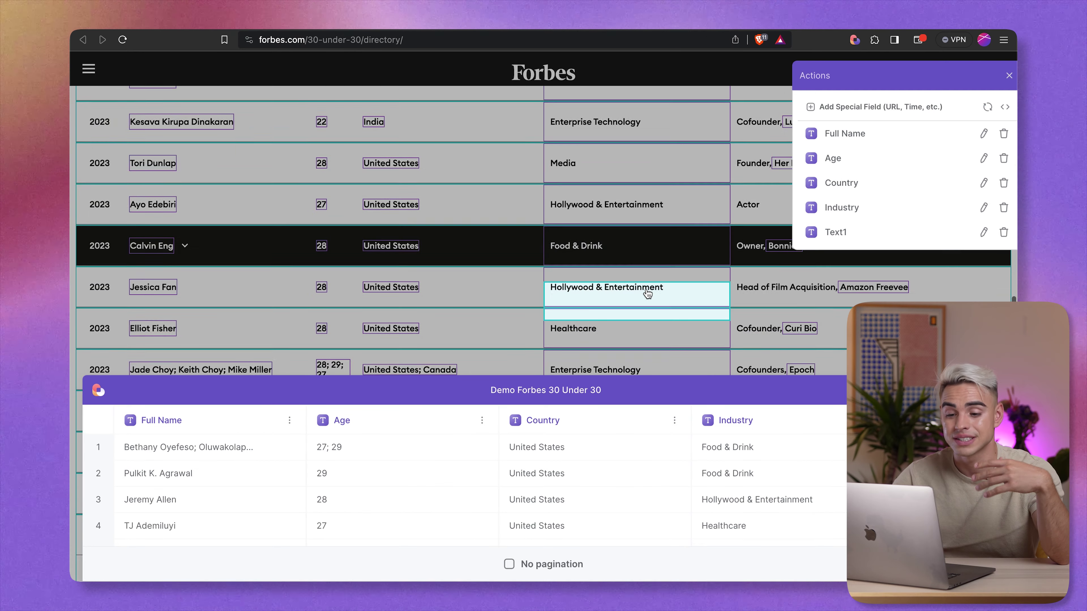
{"action": "scroll", "coordinate": [647, 294], "scroll_direction": "down", "scroll_amount": 20}
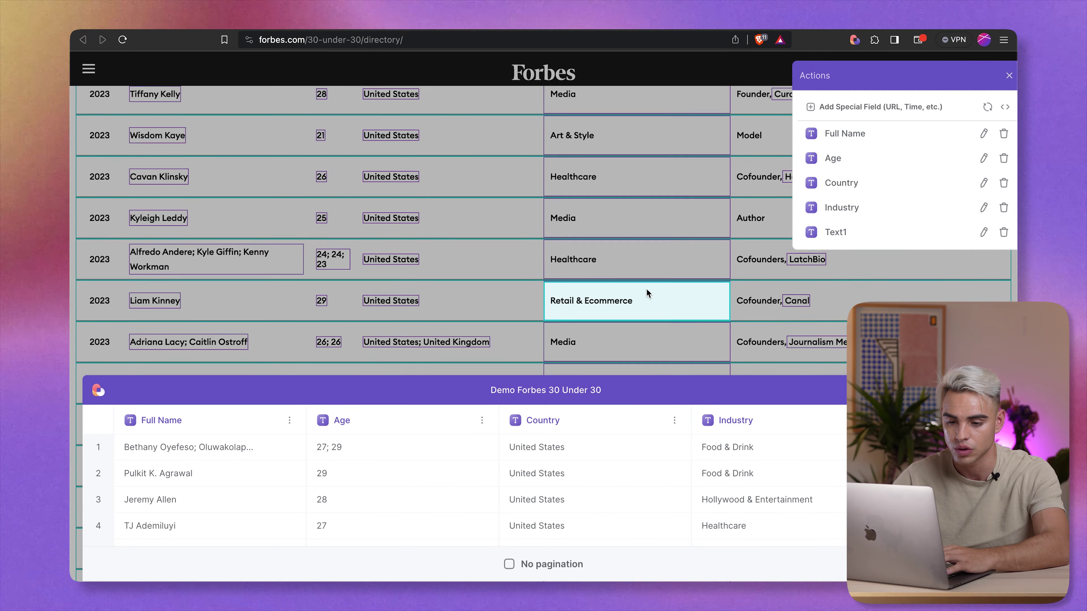
{"action": "scroll", "coordinate": [647, 294], "scroll_direction": "down", "scroll_amount": 5}
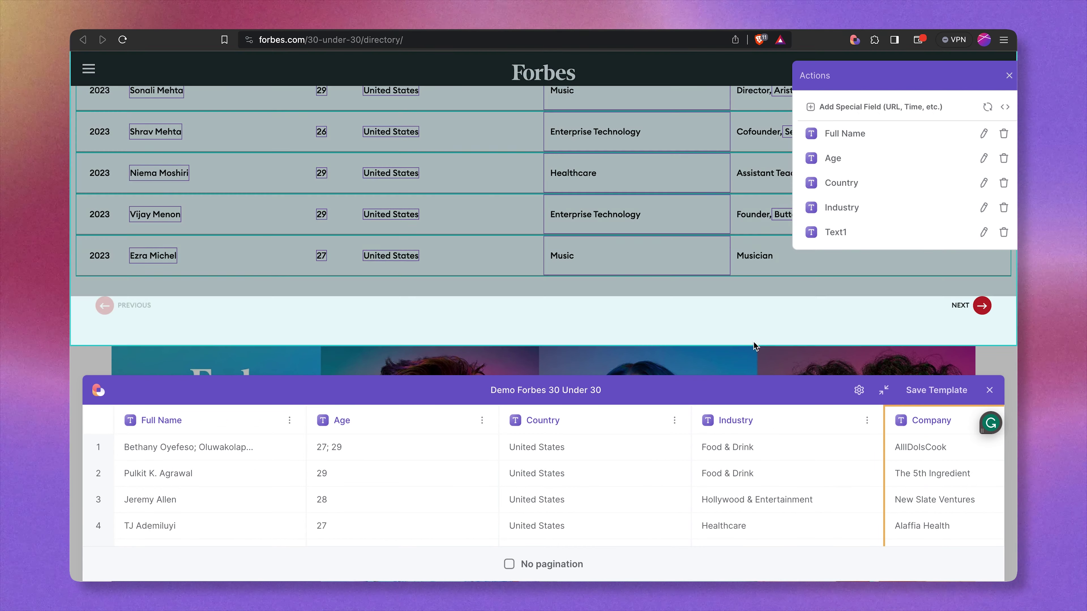
Set the directory's Next link as the scraper's click pagination button.
{"action": "left_click", "coordinate": [560, 565]}
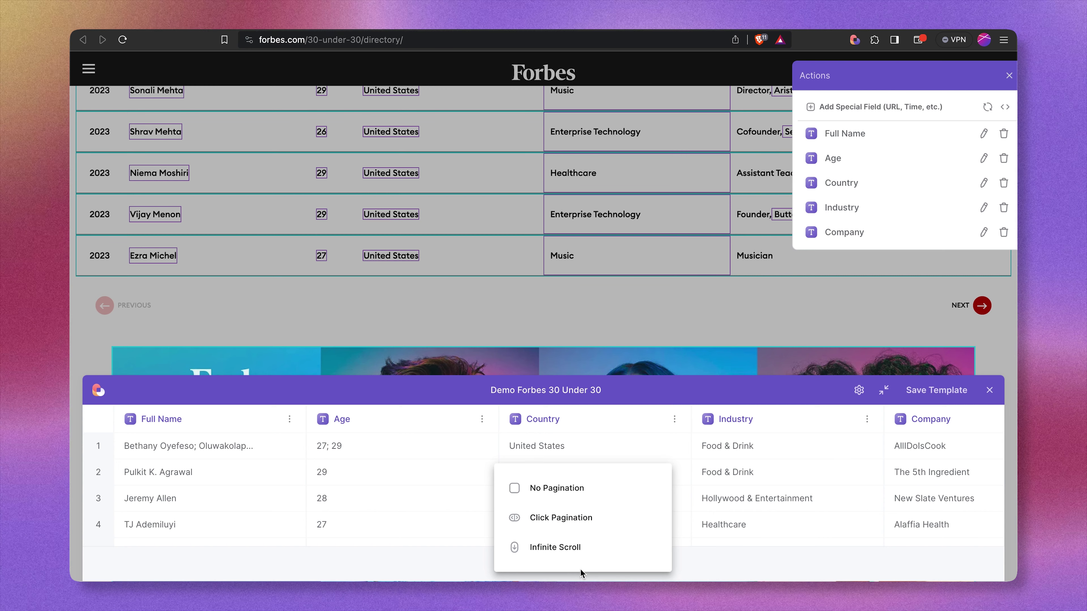
{"action": "left_click", "coordinate": [594, 525]}
{"action": "left_click", "coordinate": [593, 525]}
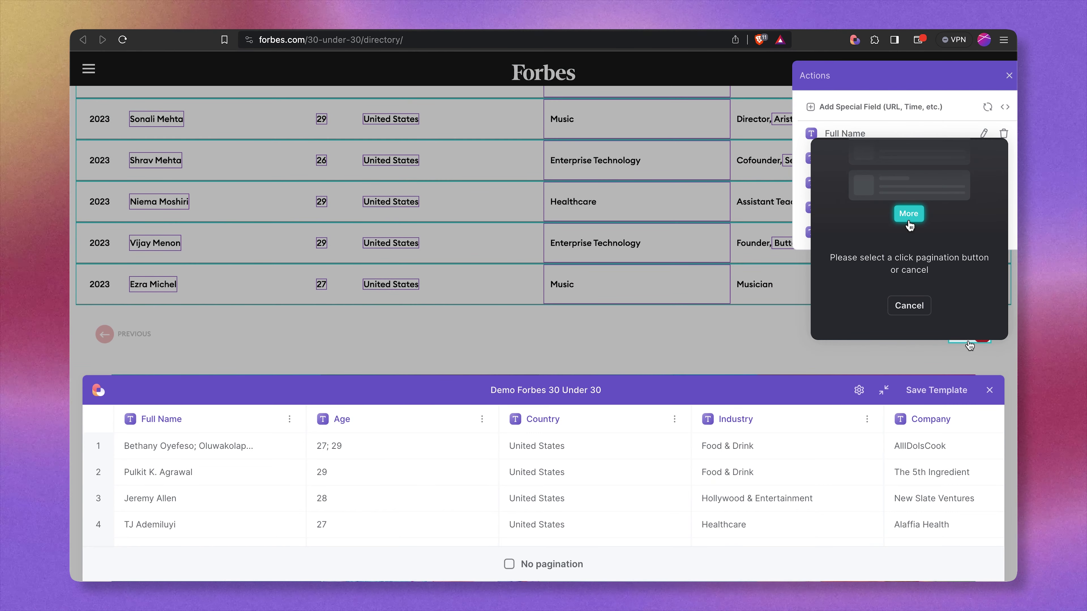
{"action": "left_click", "coordinate": [969, 345]}
{"action": "left_click", "coordinate": [928, 391]}
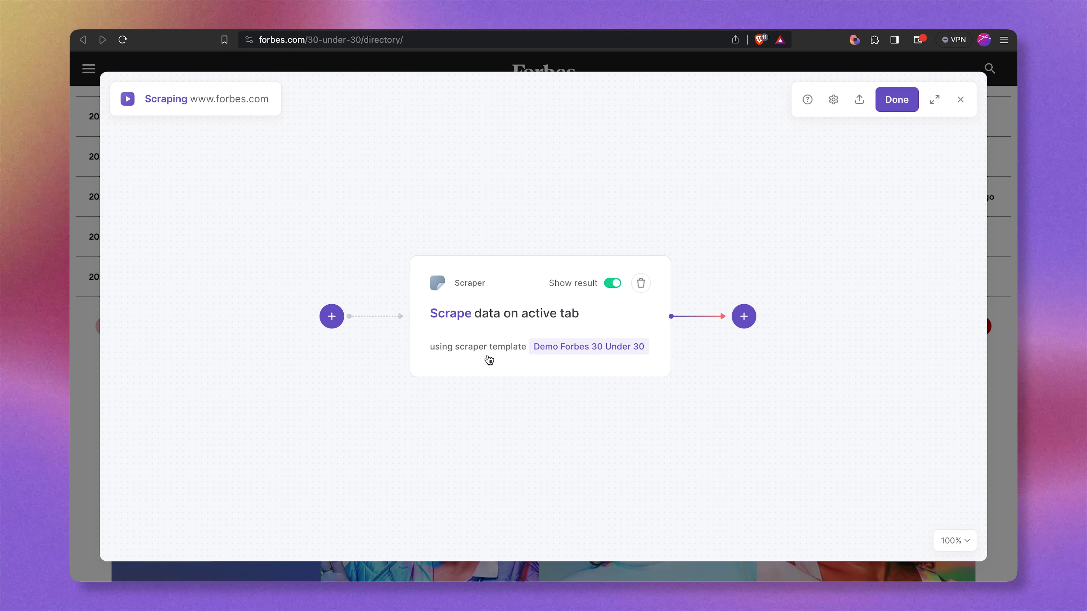
{"action": "left_click", "coordinate": [489, 360]}
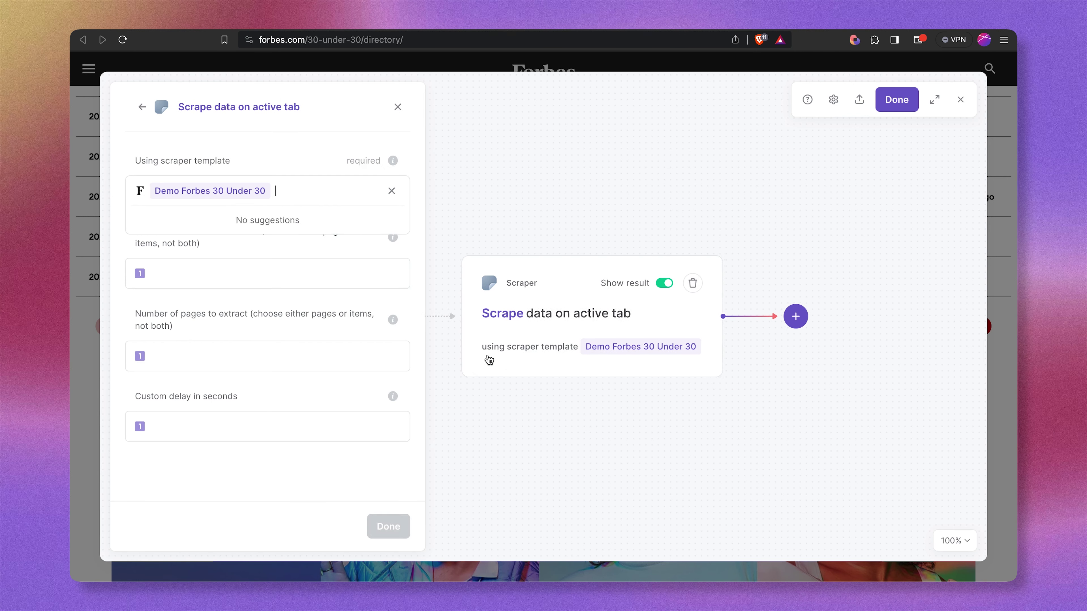
Make the item count an 'Ask me every time' input labelled 'How many items'.
{"action": "left_click", "coordinate": [247, 255]}
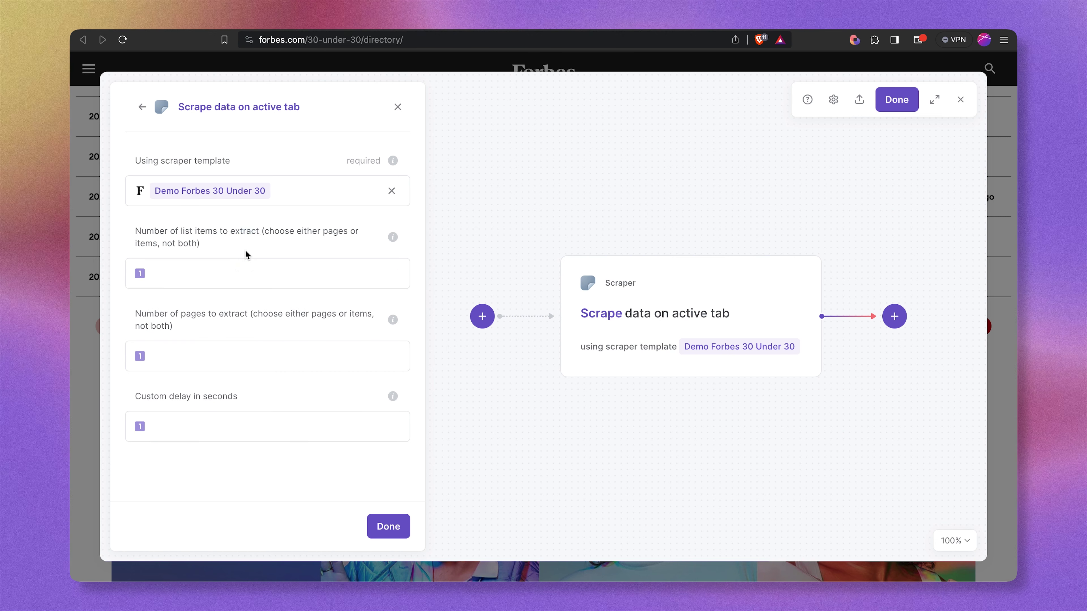
{"action": "left_click", "coordinate": [232, 275]}
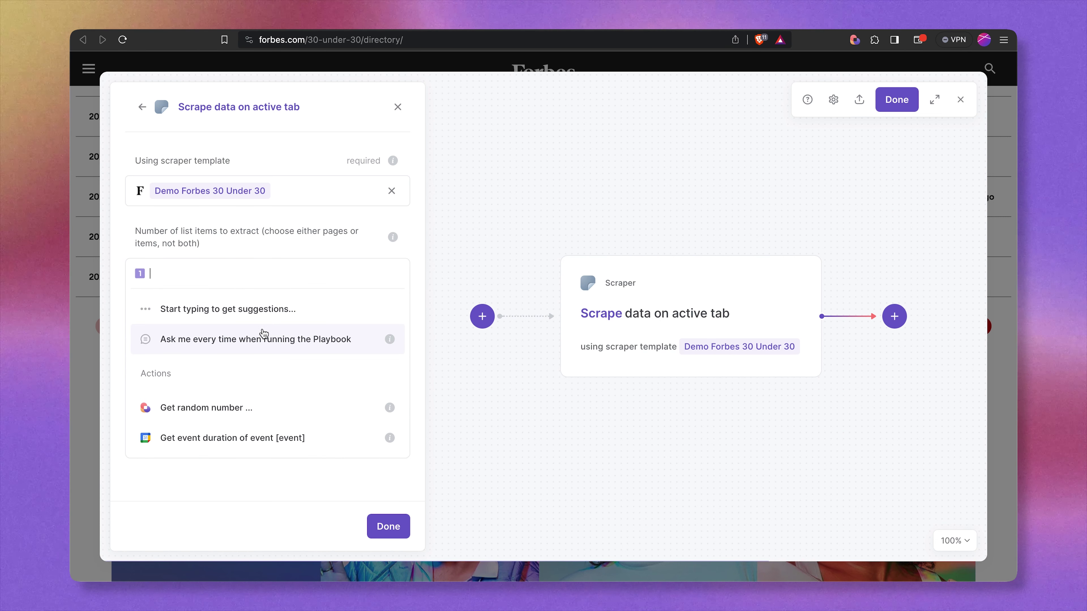
{"action": "left_click", "coordinate": [281, 338]}
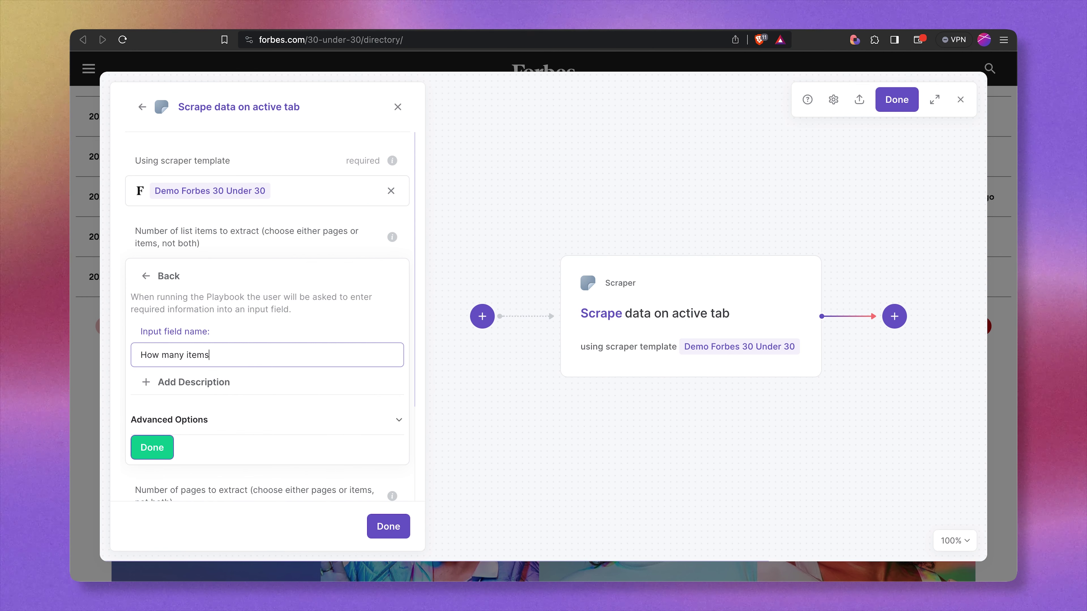
{"action": "key", "text": "Return"}
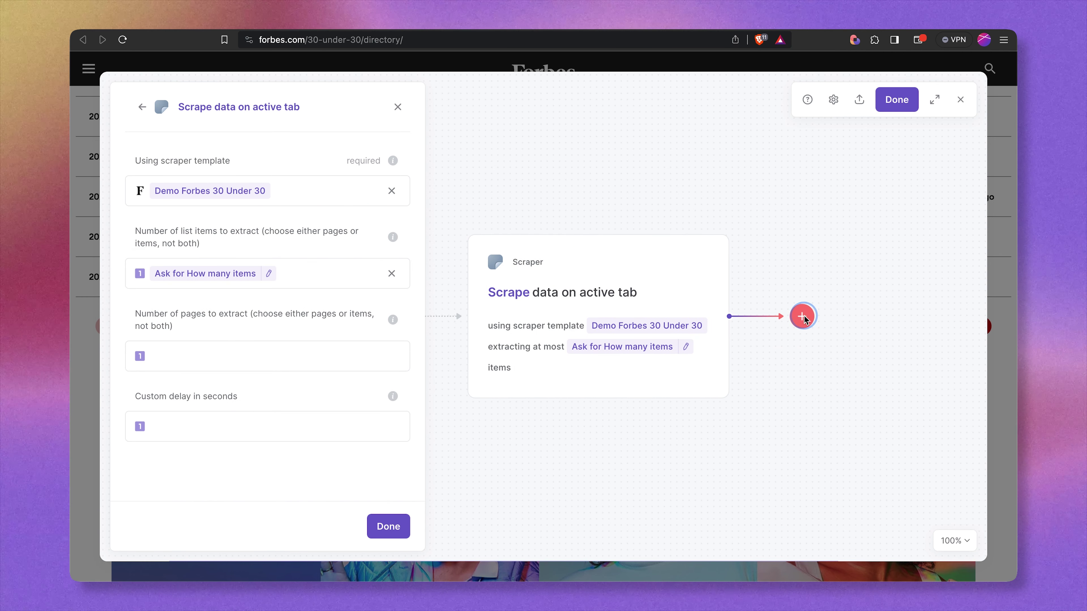
{"action": "left_click", "coordinate": [829, 361]}
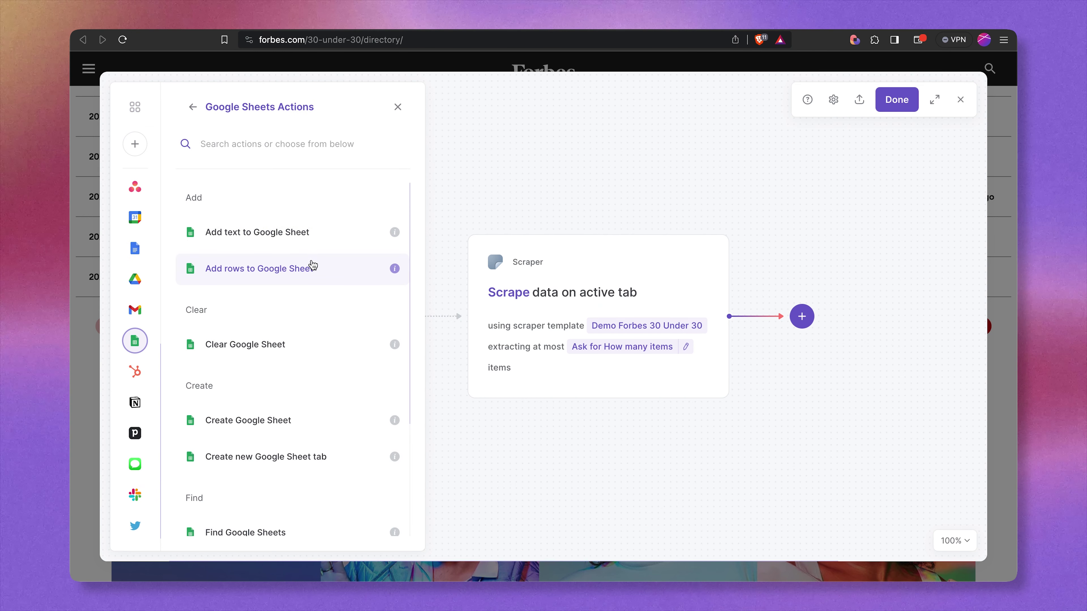
Add an 'Add rows to Google Sheet' step that asks for the Sheet at run time and receives the scraped Table.
{"action": "left_click", "coordinate": [311, 267]}
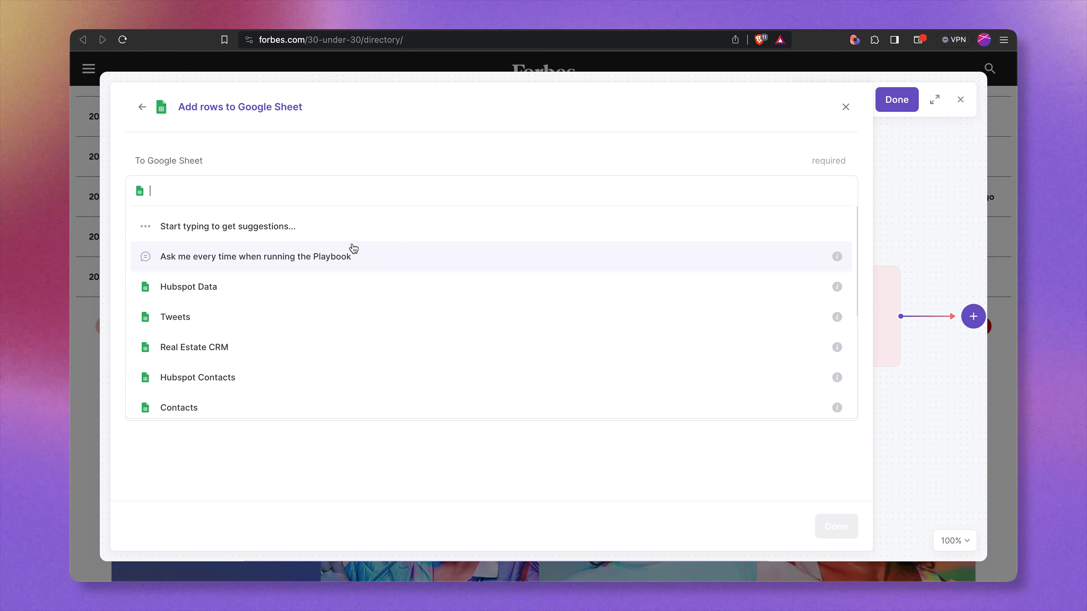
{"action": "left_click", "coordinate": [370, 256]}
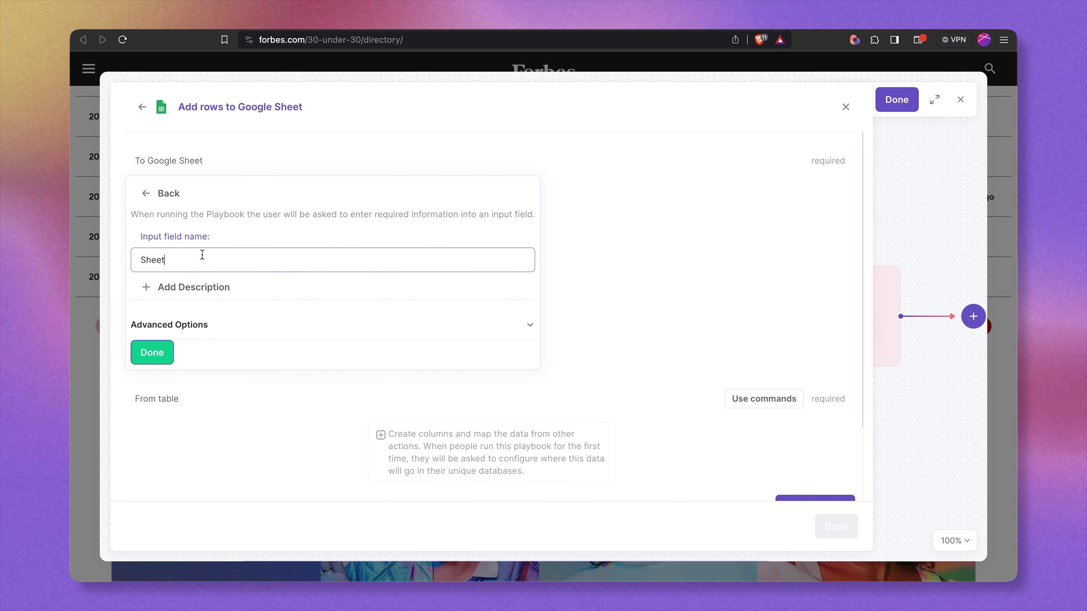
{"action": "left_click", "coordinate": [151, 352]}
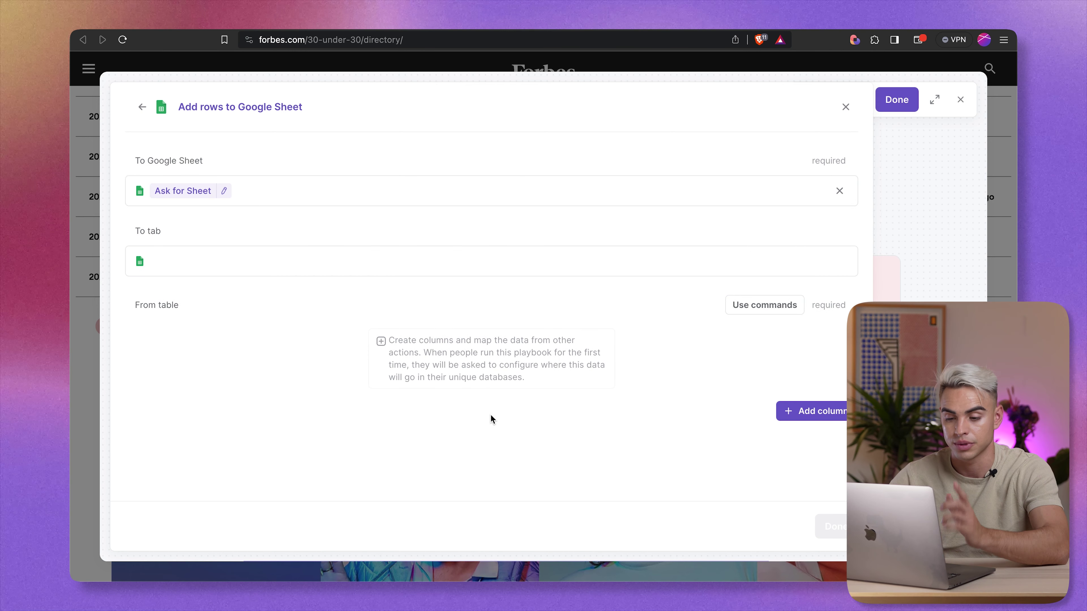
{"action": "left_click", "coordinate": [760, 307]}
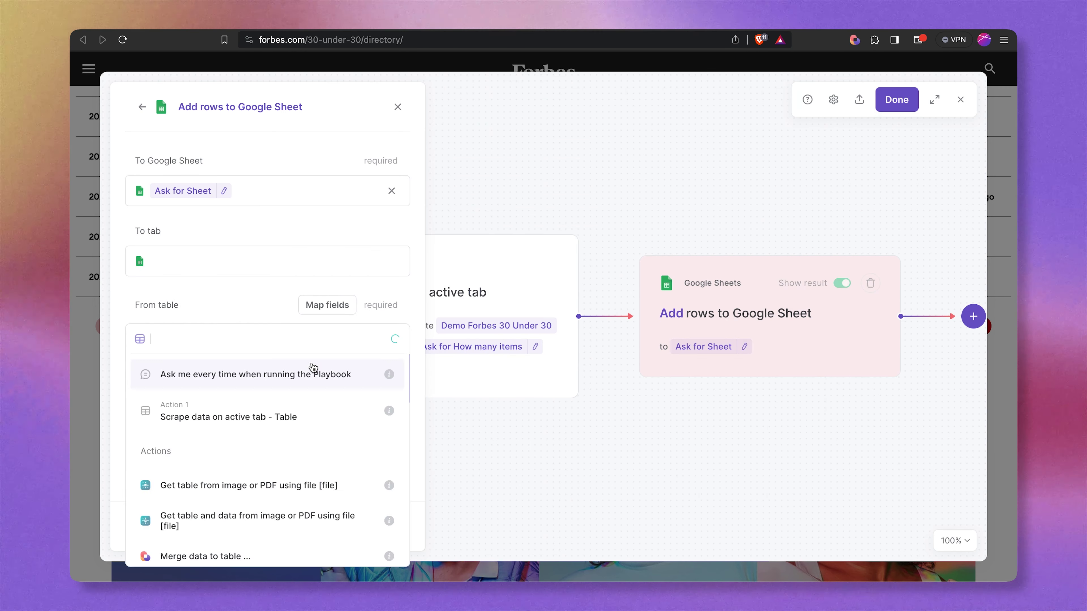
{"action": "left_click", "coordinate": [333, 410]}
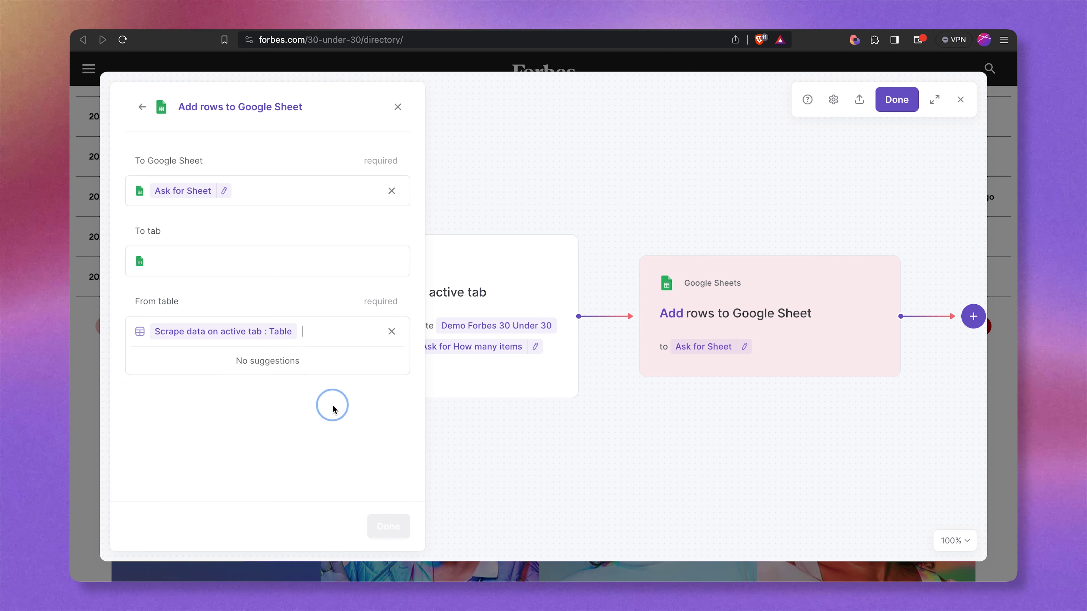
{"action": "left_click", "coordinate": [376, 447]}
{"action": "left_click", "coordinate": [391, 529]}
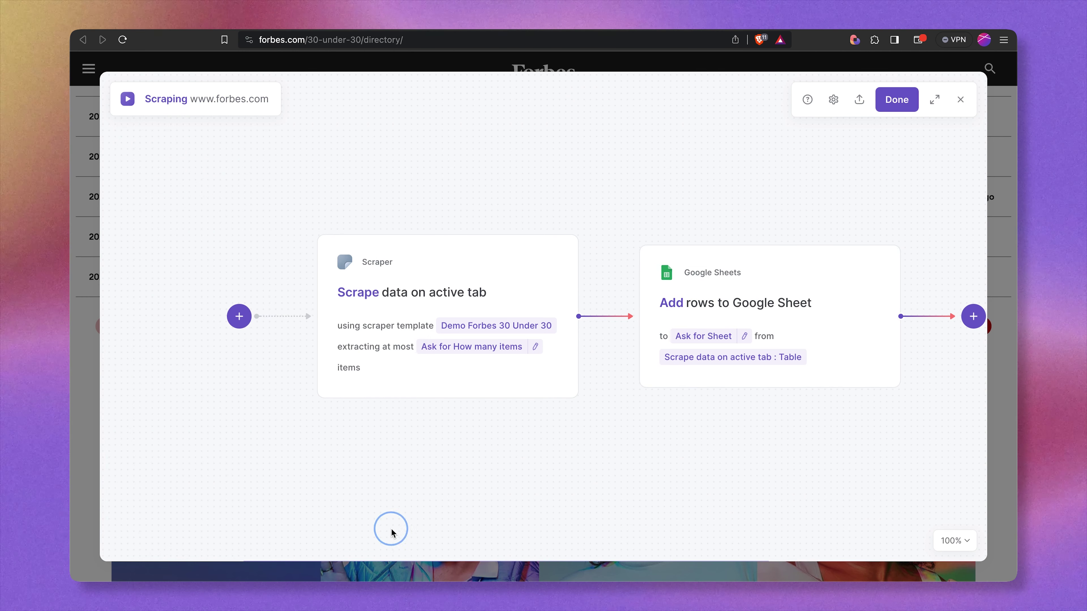
Save the playbook and start a run set to scrape 500 items.
{"action": "left_click", "coordinate": [895, 103]}
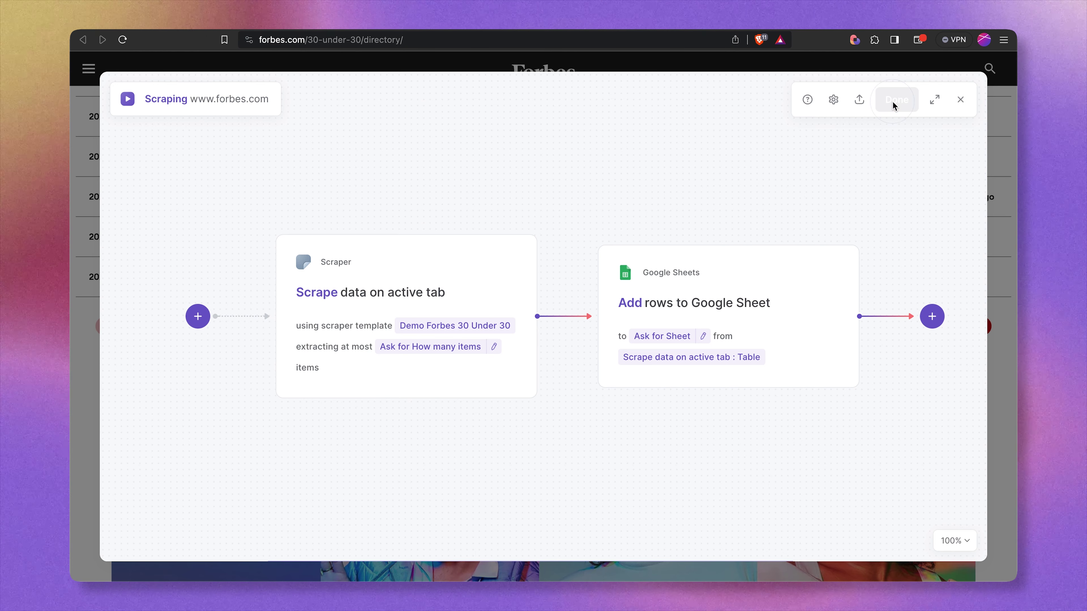
{"action": "left_click", "coordinate": [391, 276]}
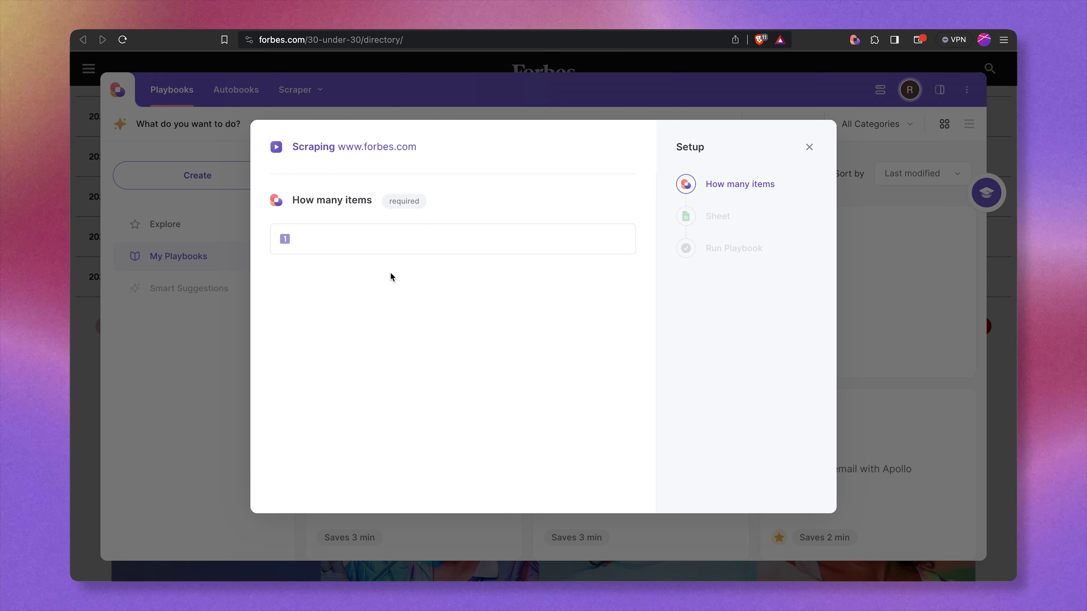
{"action": "left_click", "coordinate": [406, 236]}
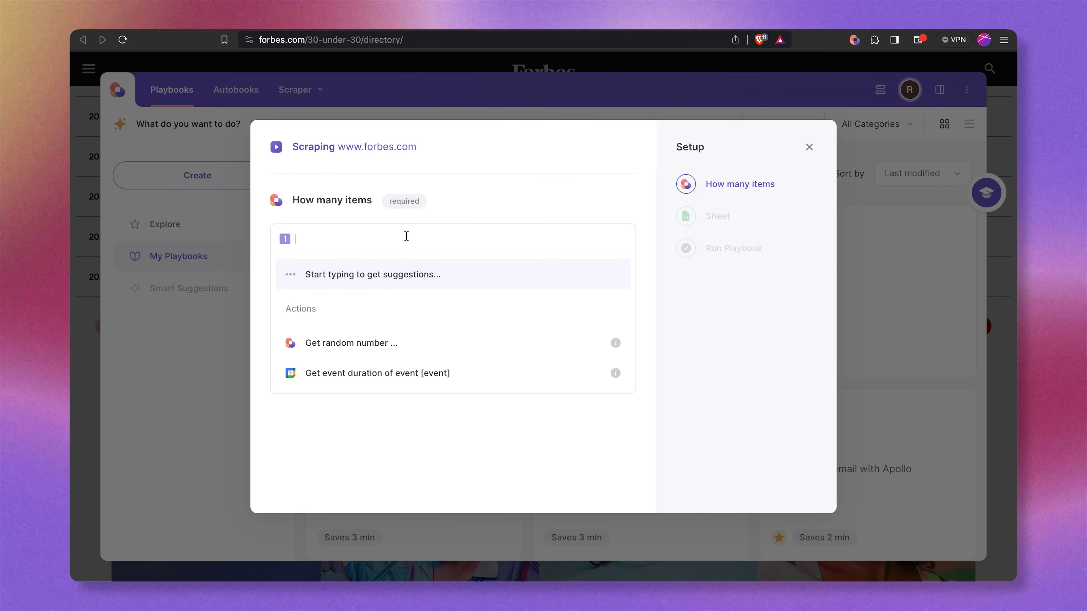
{"action": "type", "text": "300"}
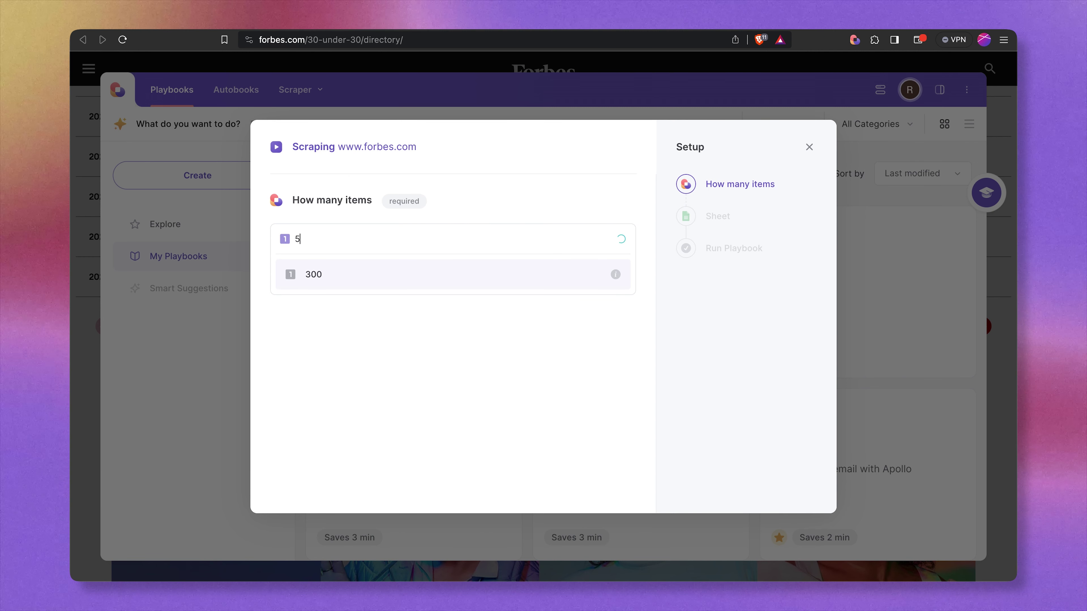
{"action": "left_click", "coordinate": [425, 285]}
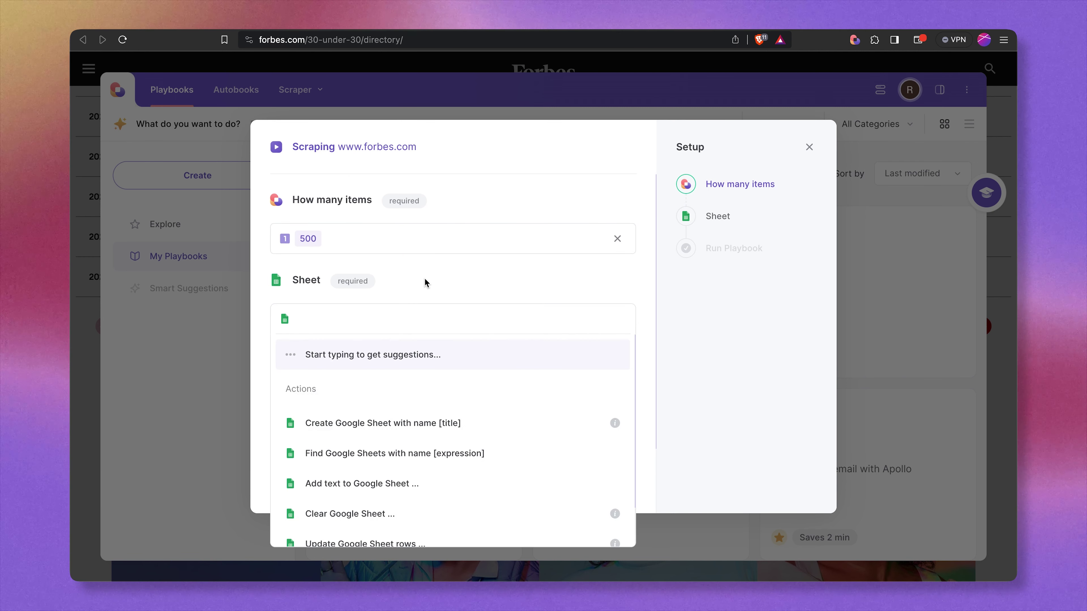
{"action": "scroll", "coordinate": [508, 473], "scroll_direction": "down", "scroll_amount": 3}
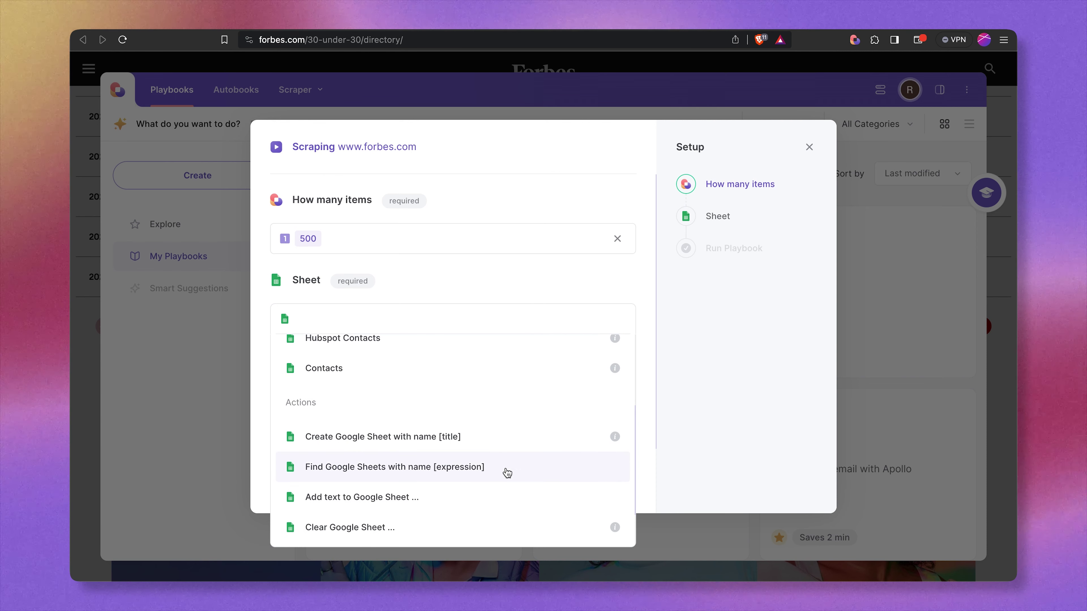
Run it into a newly created Google Sheet named 'Forbes Homies', then open that sheet.
{"action": "left_click", "coordinate": [372, 437]}
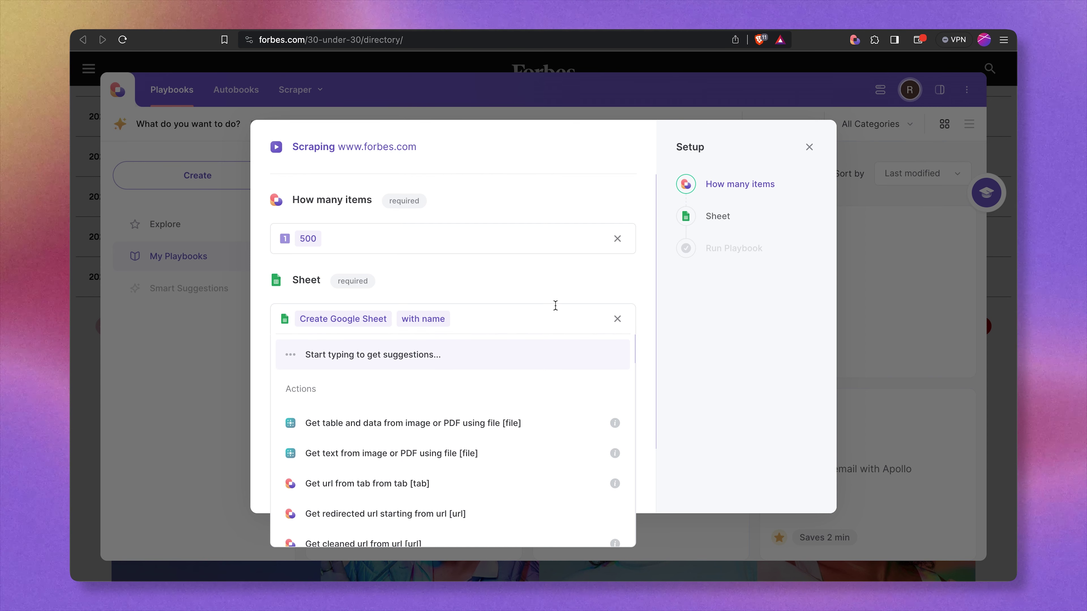
{"action": "type", "text": "Forbes Homies"}
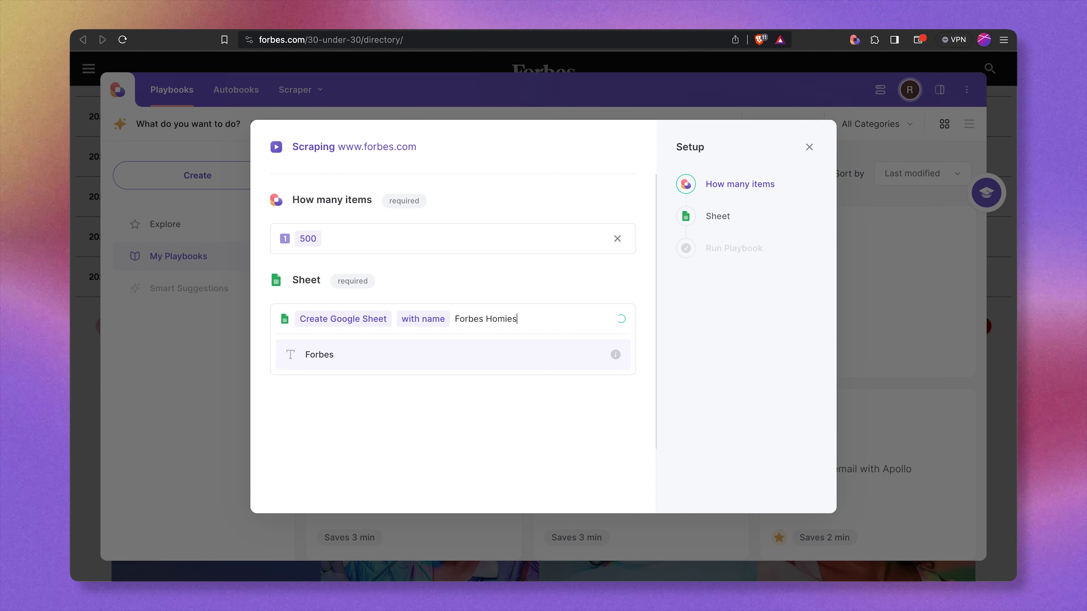
{"action": "left_click", "coordinate": [499, 361]}
{"action": "left_click", "coordinate": [442, 342]}
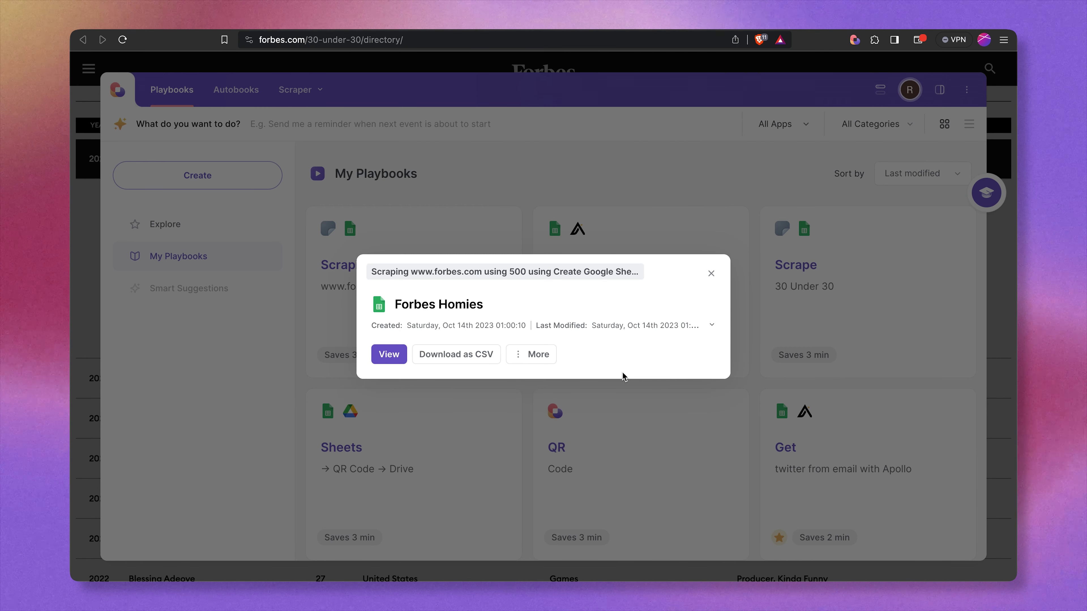
{"action": "left_click", "coordinate": [391, 353]}
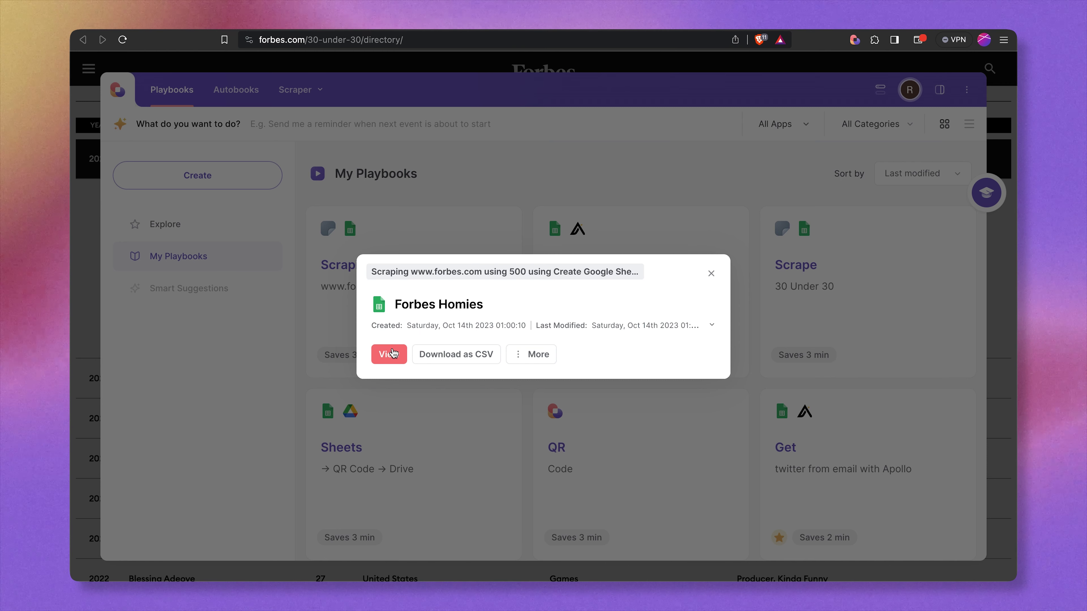